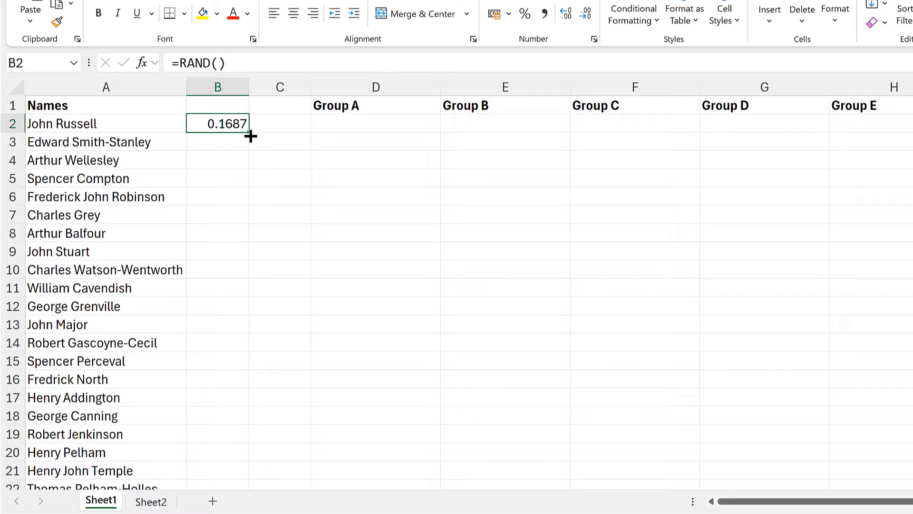
Fill the RAND formula down column B beside all names, and enter =SORTBY(A2:A30,B2:B30) in D2
double_click(249, 132)
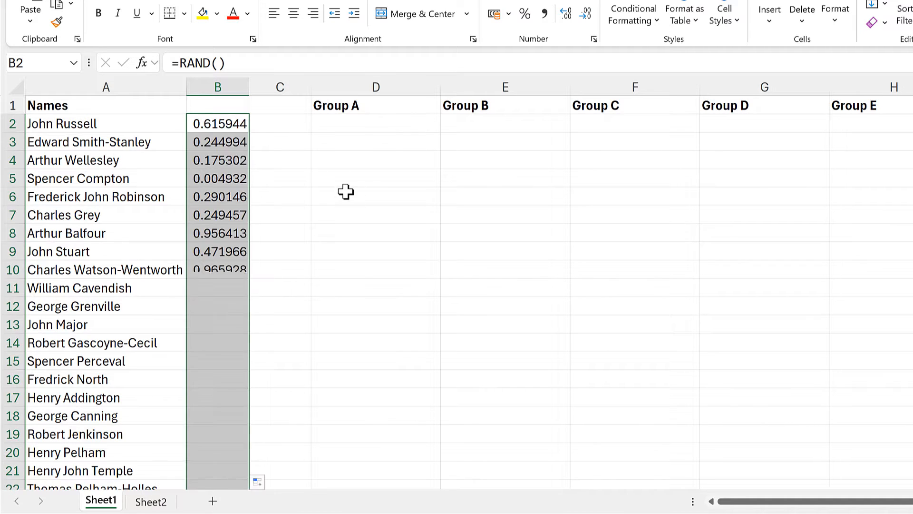
click(351, 123)
text(=sortby)
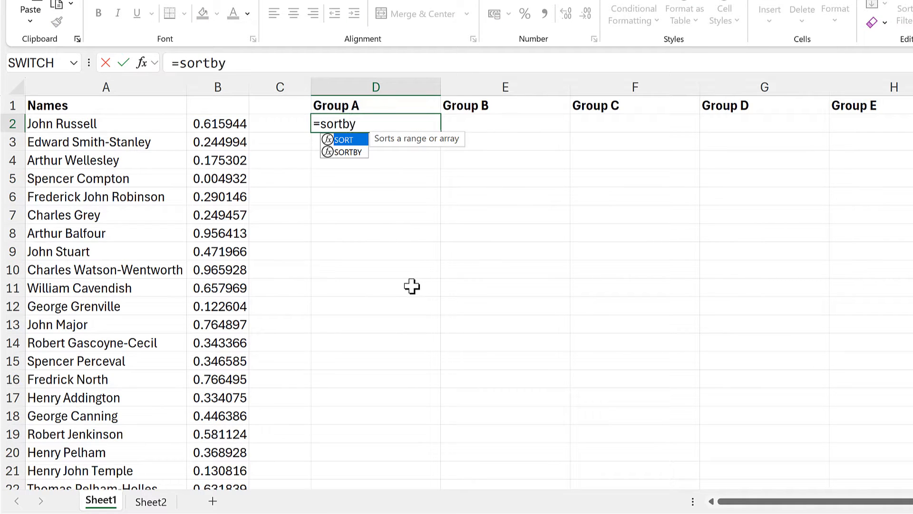
key(Tab)
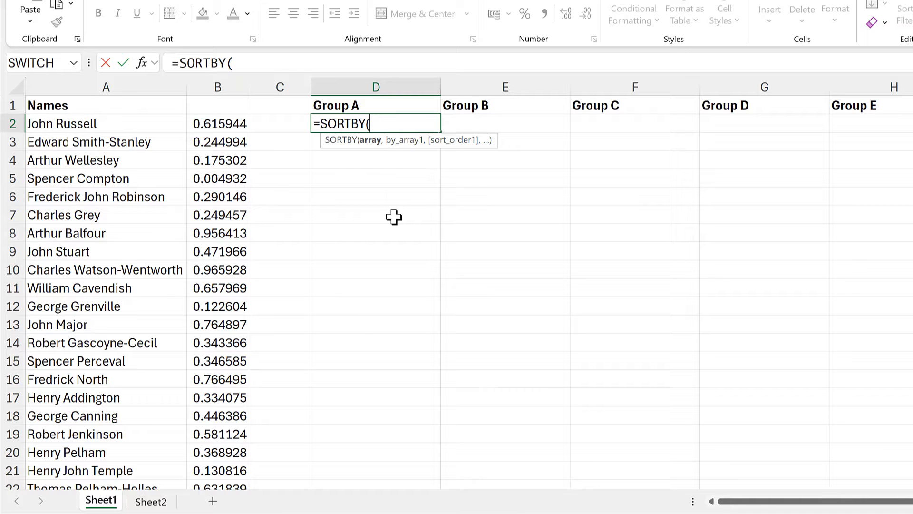
click(83, 119)
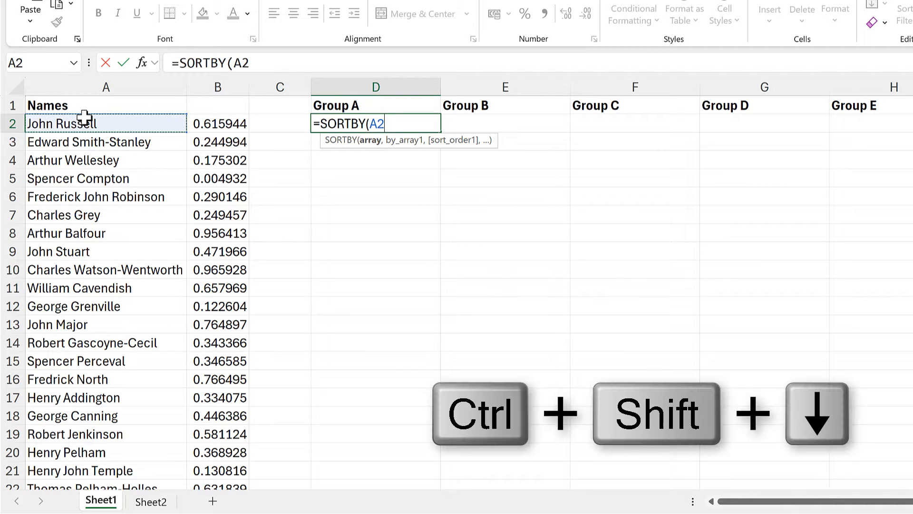
key(ctrl+shift+Down)
scroll(474, 326, up, 3)
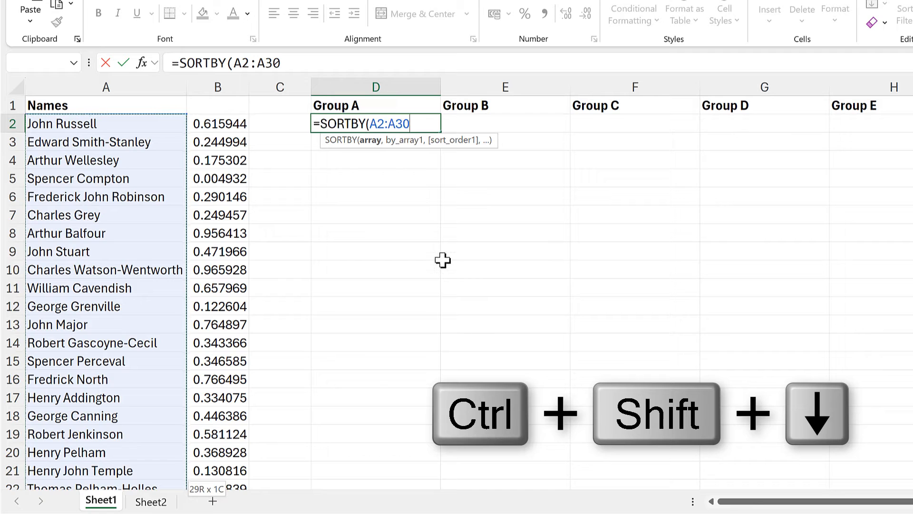
text(,)
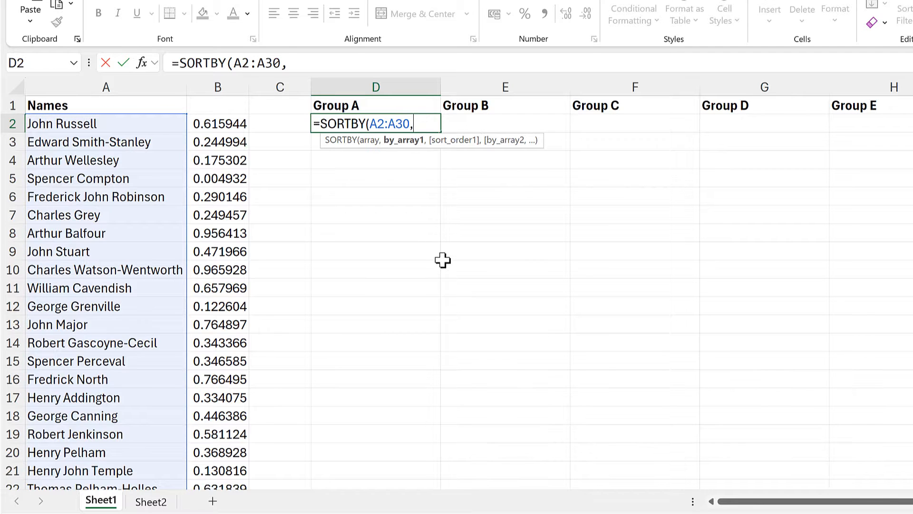
click(213, 123)
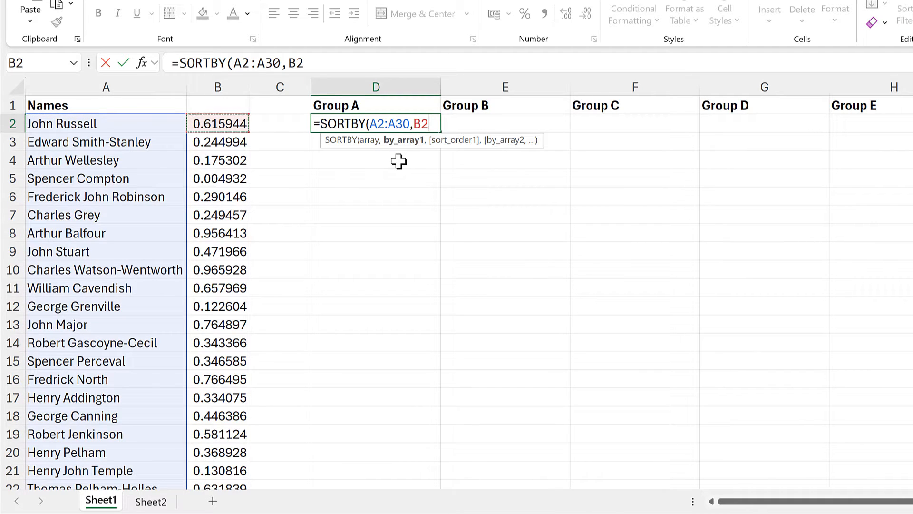
key(ctrl+shift+Down)
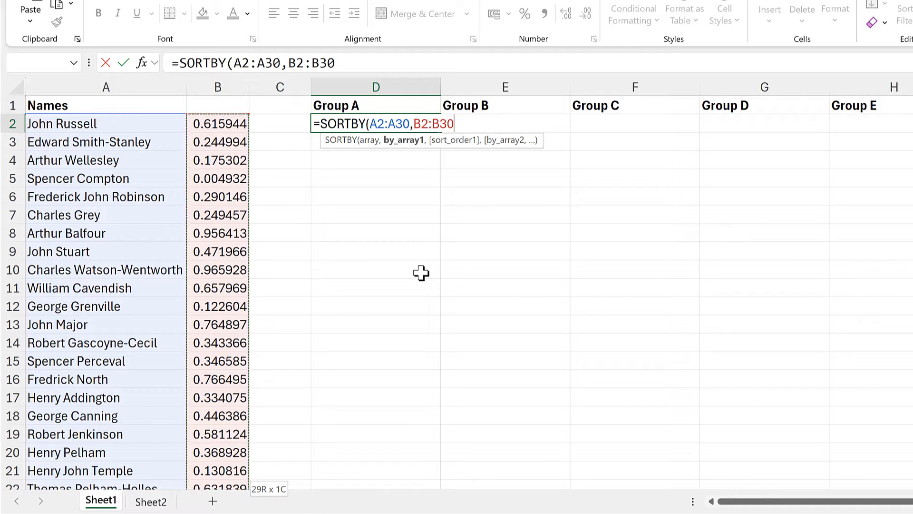
text())
key(Return)
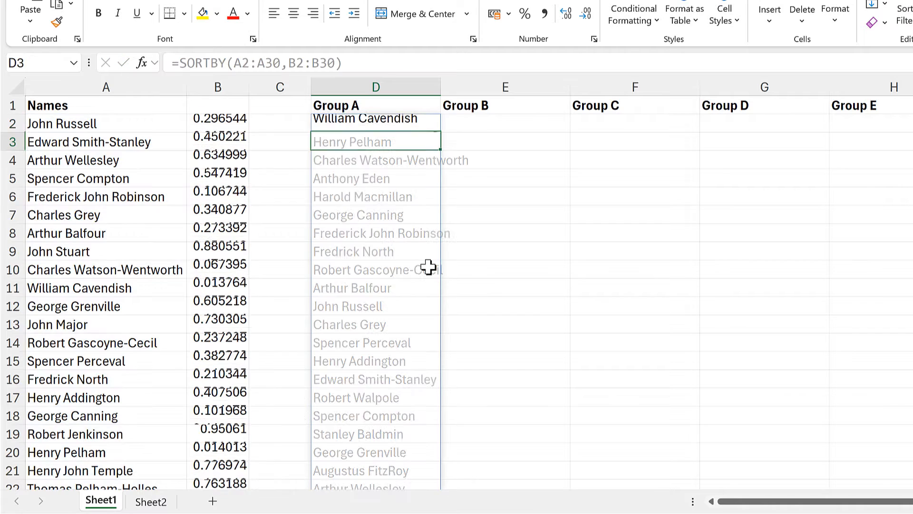
Wrap the D2 formula in WRAPCOLS with a wrap count of 5 to split names into groups
scroll(421, 274, down, 4)
scroll(428, 267, down, 1)
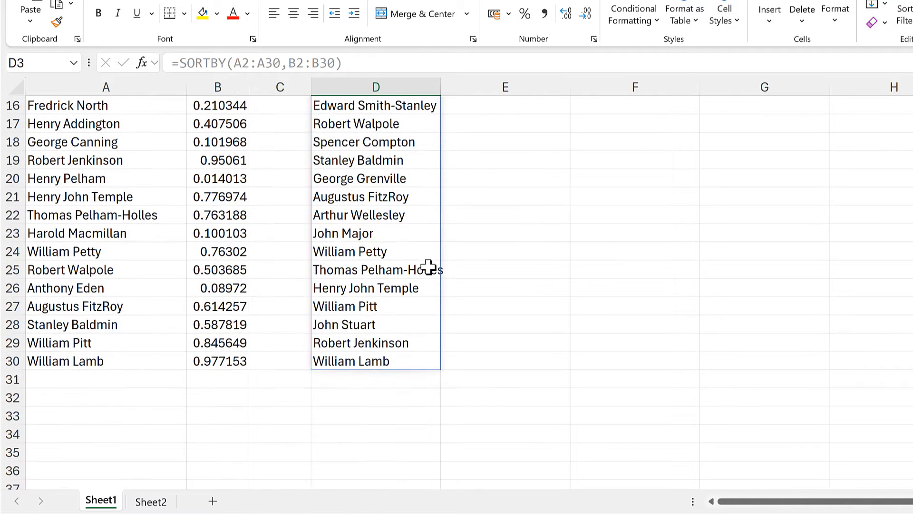
scroll(428, 268, up, 5)
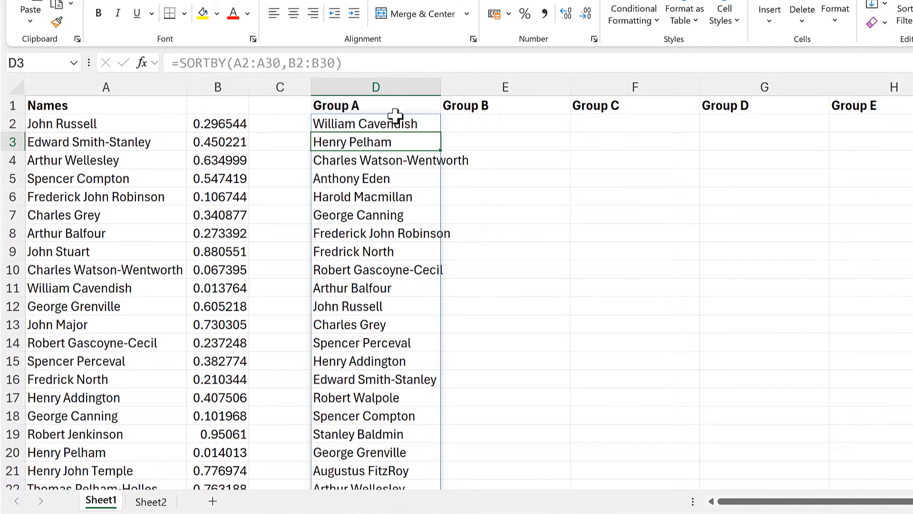
click(387, 119)
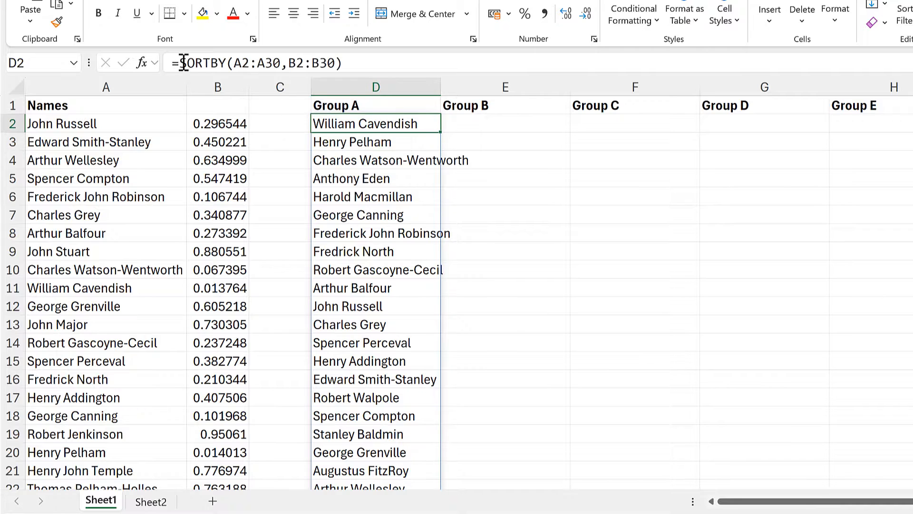
click(179, 63)
text(wrapco)
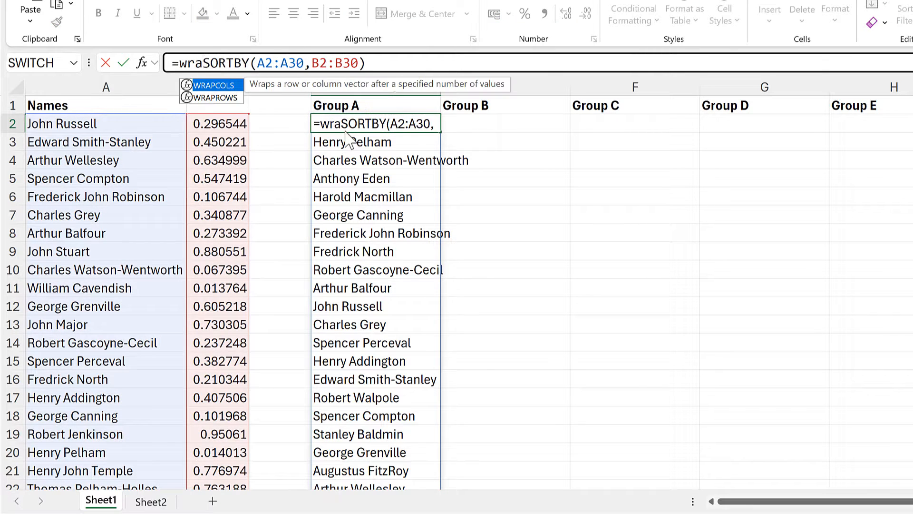
text(ls)
key(Tab)
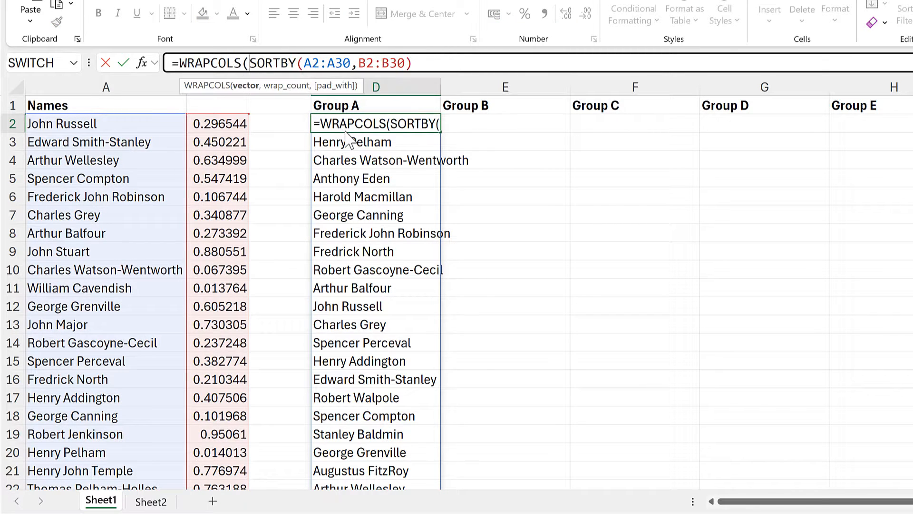
click(240, 89)
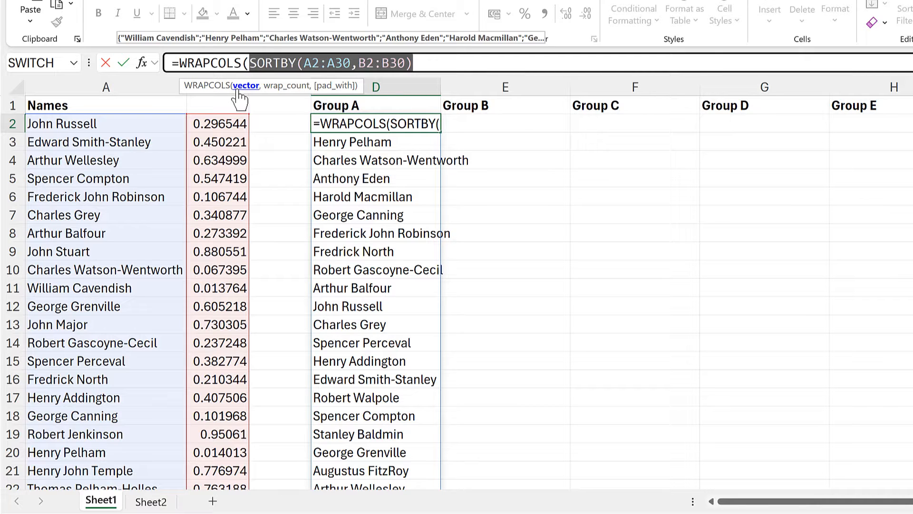
click(433, 63)
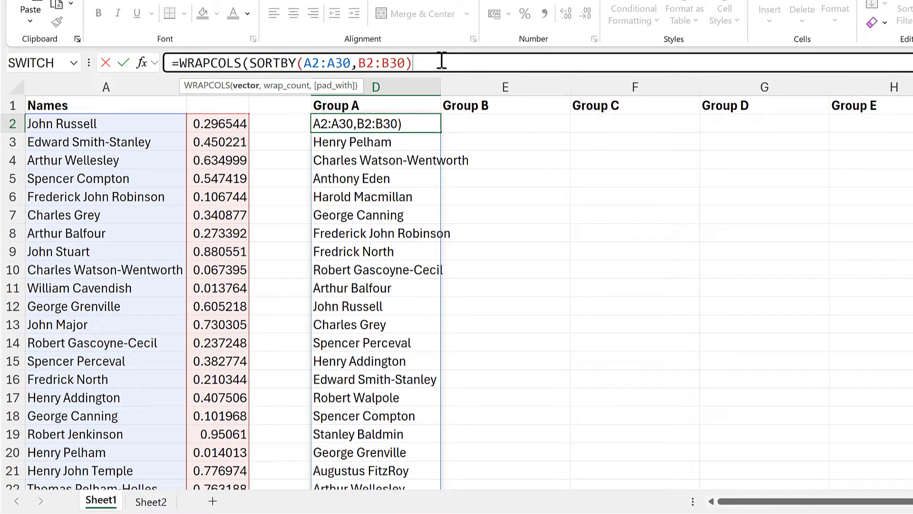
text(,)
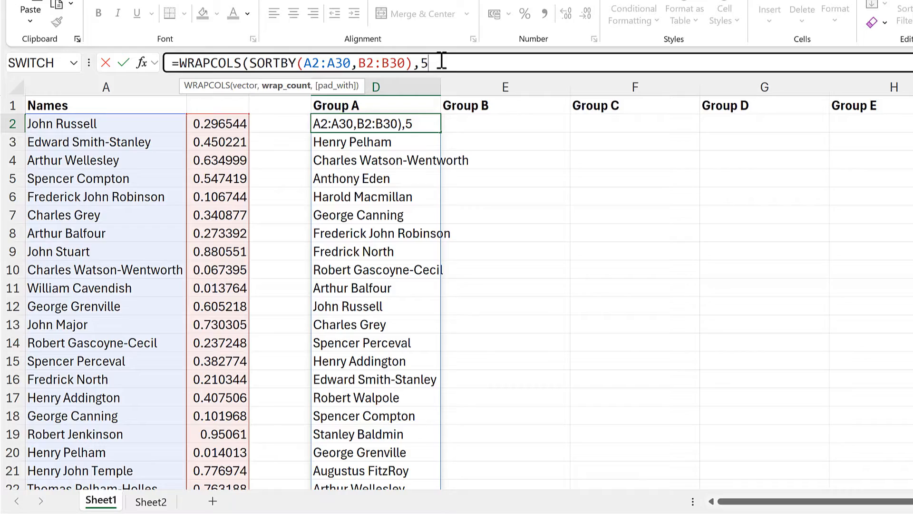
text(5))
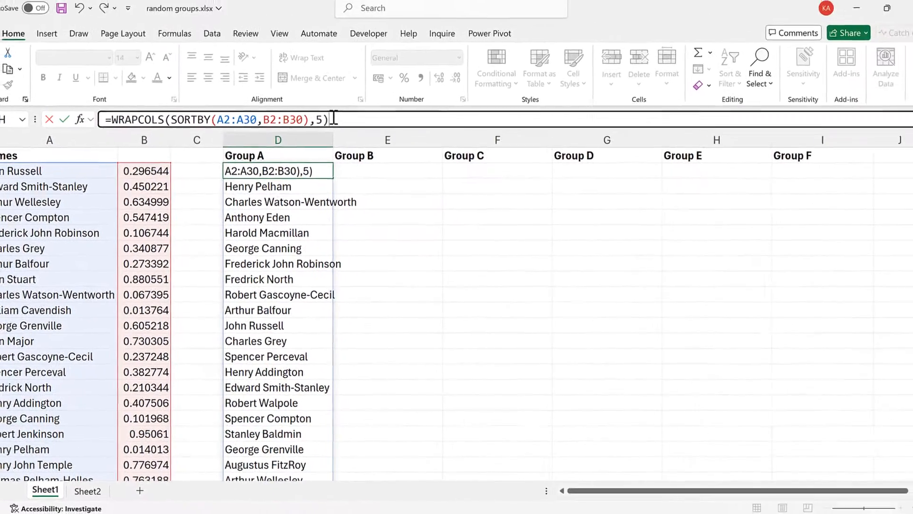
key(Return)
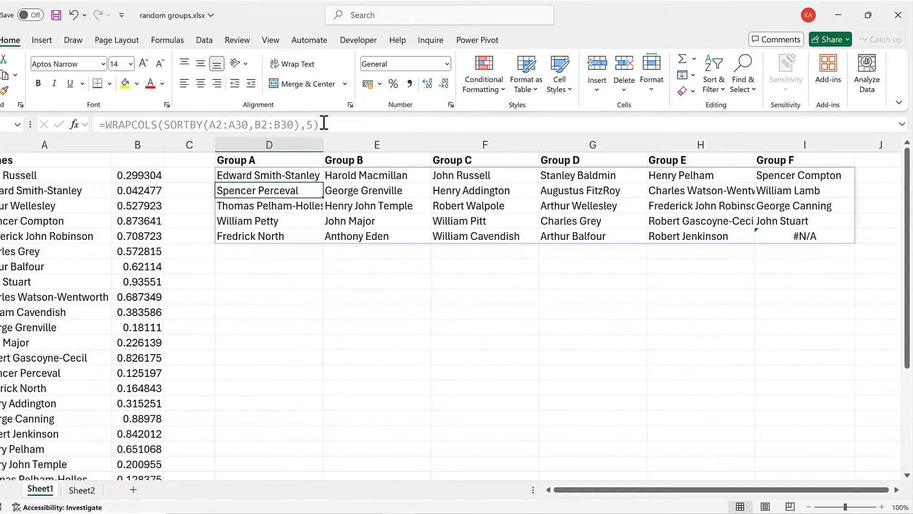
Add an empty-string pad value "" as the third WRAPCOLS argument in the D2 formula
click(288, 272)
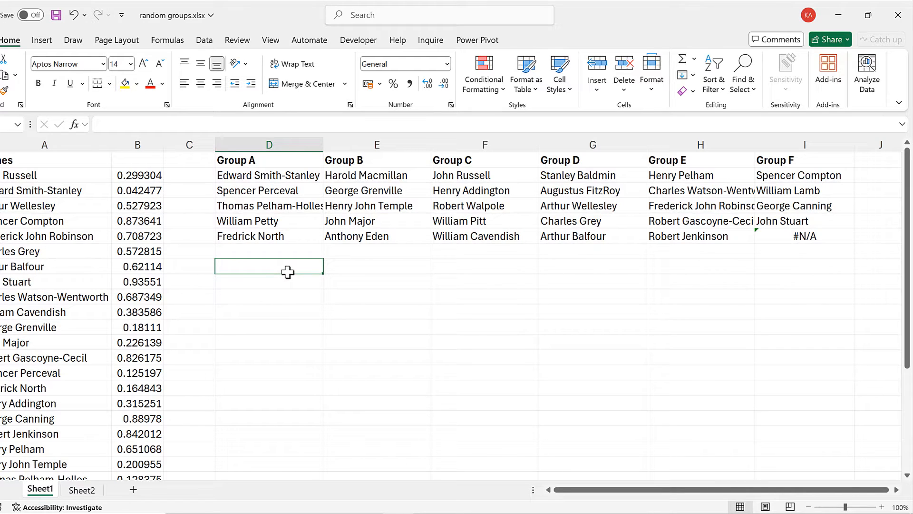
click(807, 236)
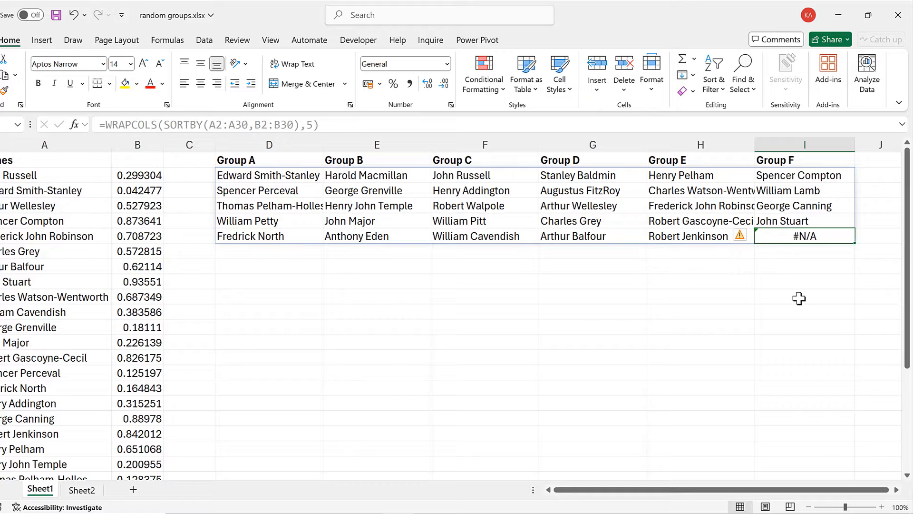
click(268, 176)
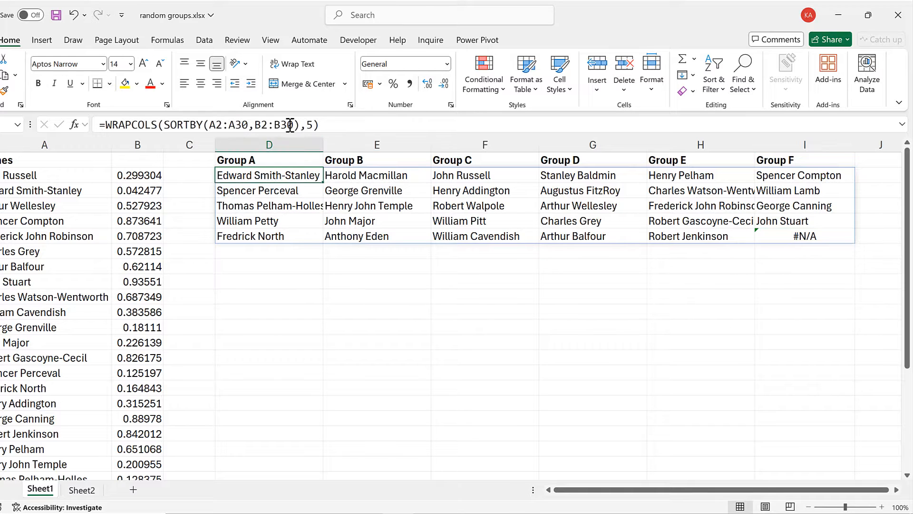
click(314, 126)
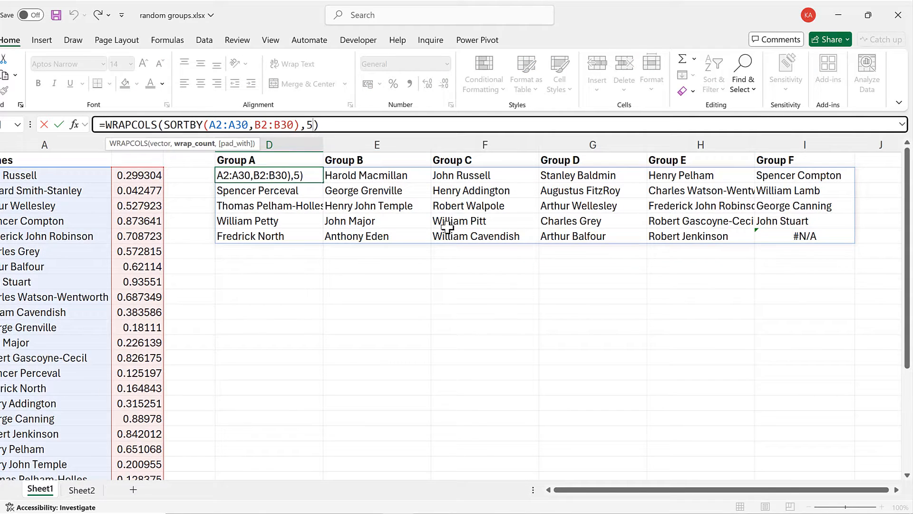
text(,)
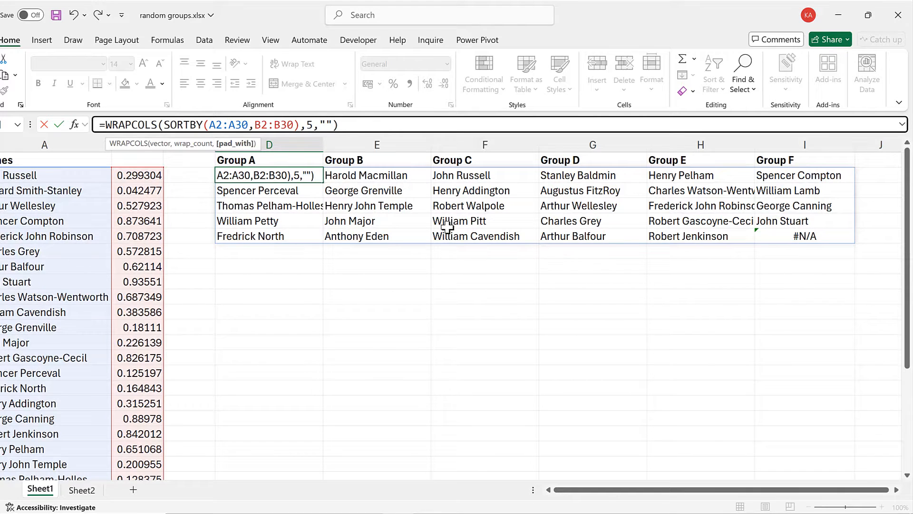
key(Return)
click(770, 237)
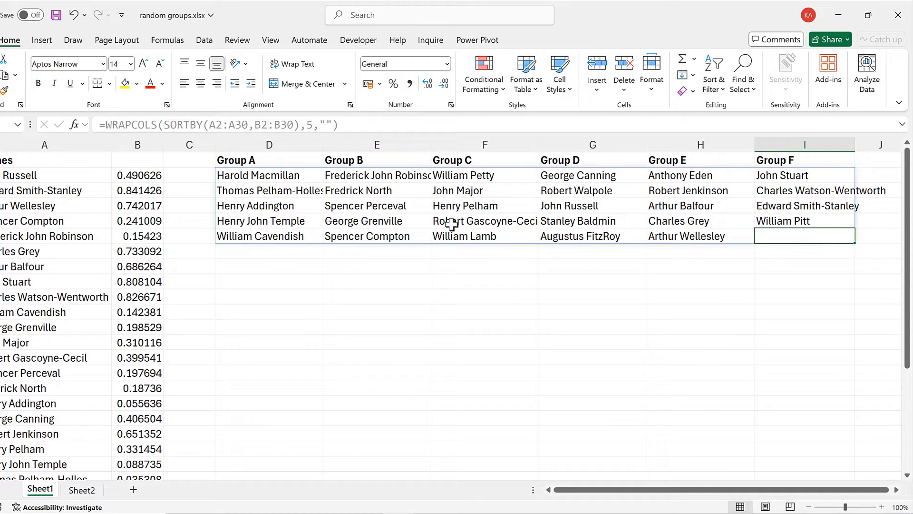
Change WRAPCOLS to WRAPROWS in the D2 formula and set the wrap count to 3
click(251, 172)
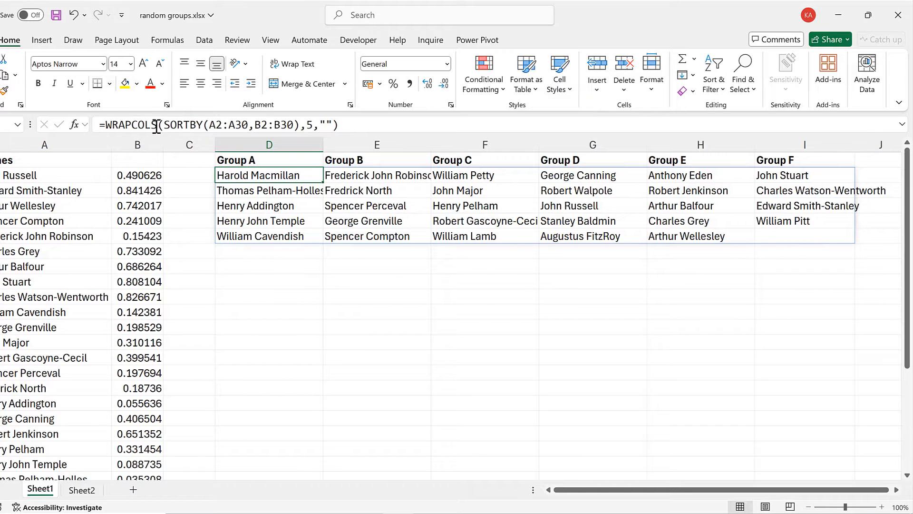
click(133, 125)
drag(133, 126, 152, 125)
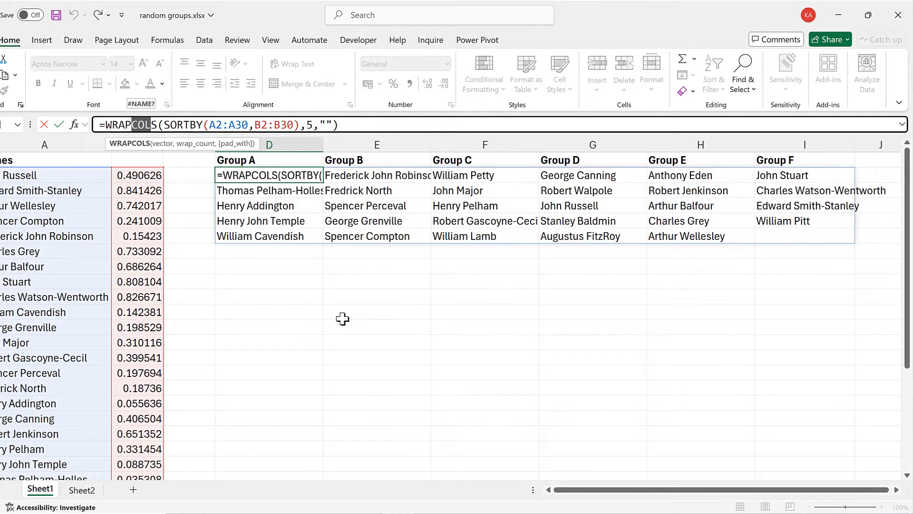
text(ROW)
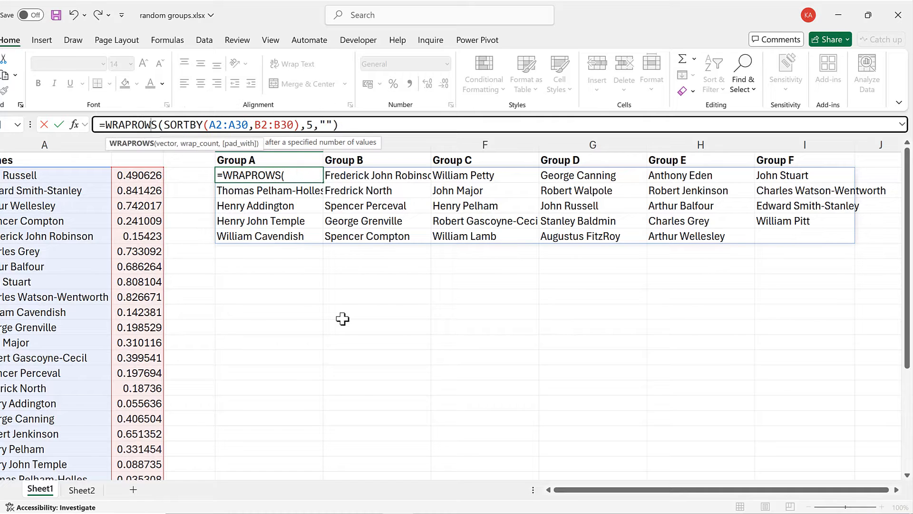
click(312, 120)
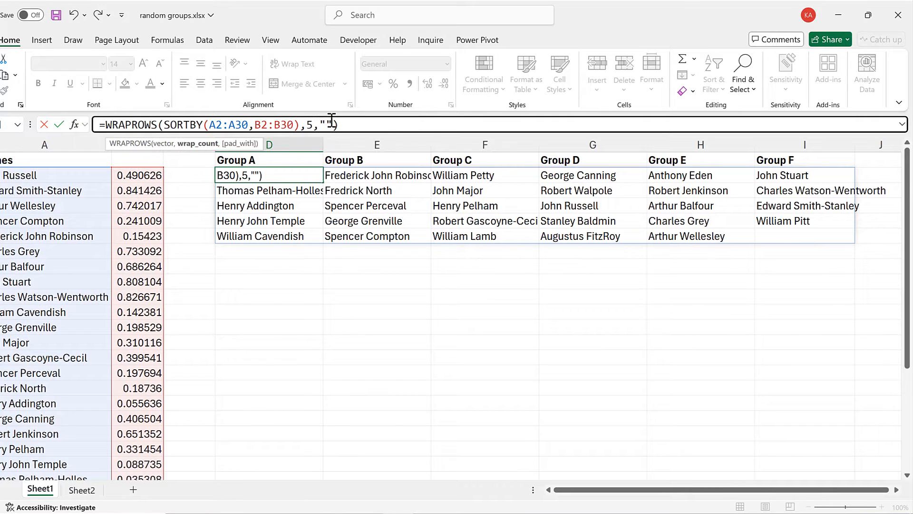
key(BackSpace)
text(3)
key(Return)
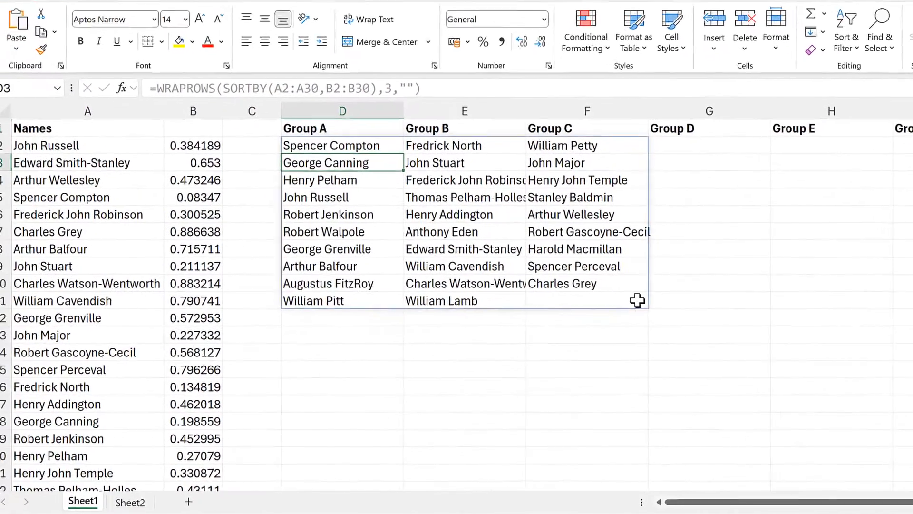
Re-enter the WRAPROWS formula in D2 to recalculate and reshuffle the groups
click(351, 144)
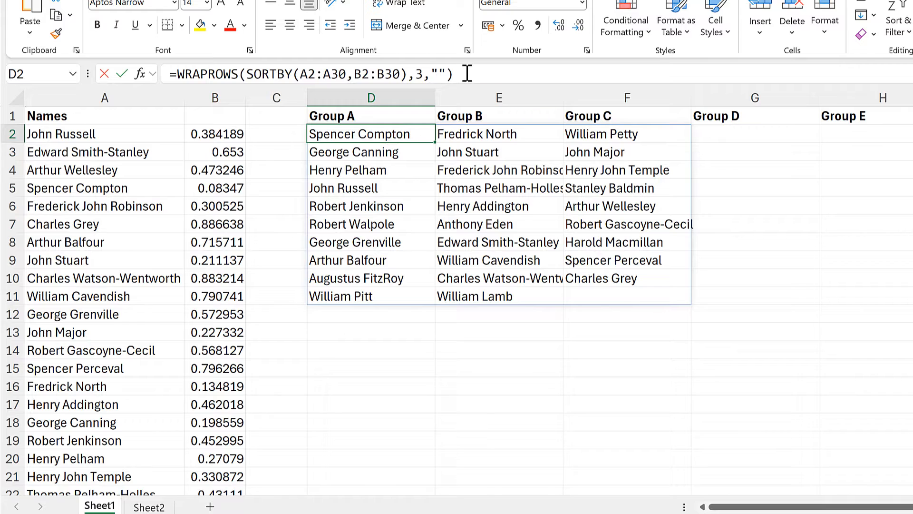
click(468, 74)
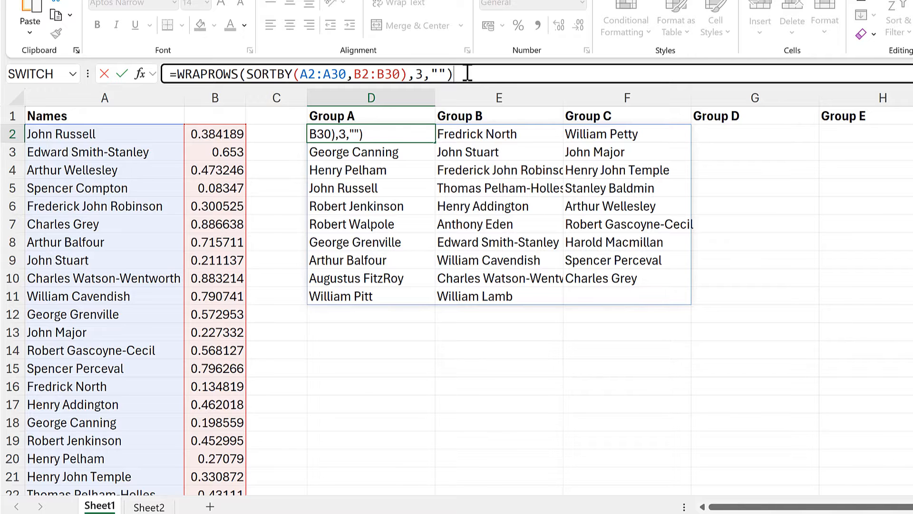
key(Return)
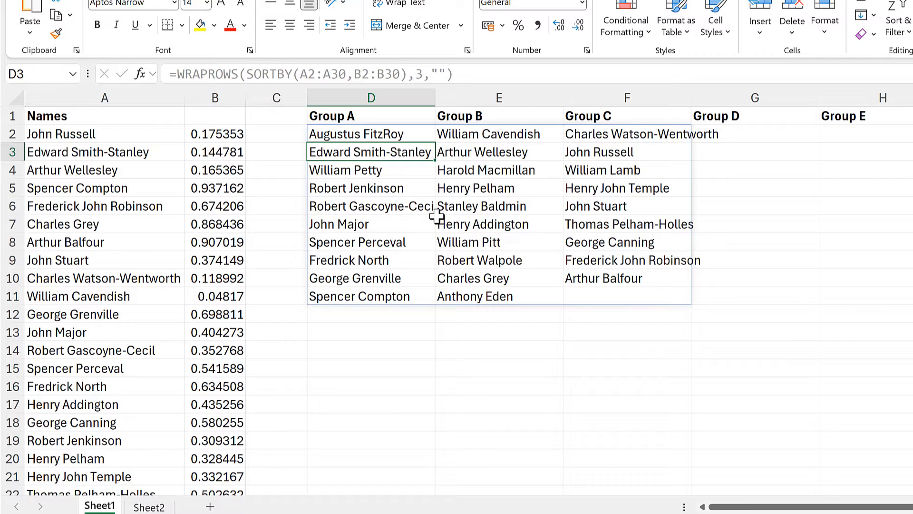
Clear all the random numbers from column B
click(218, 135)
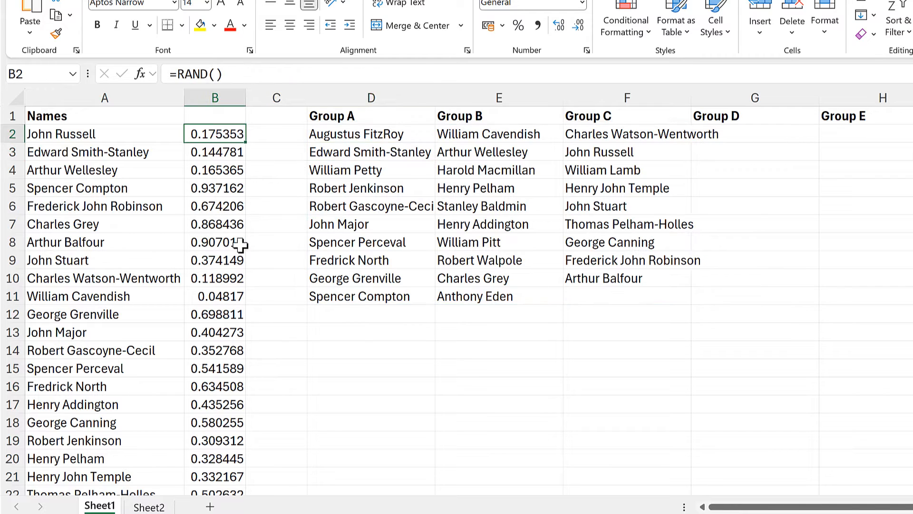
click(220, 97)
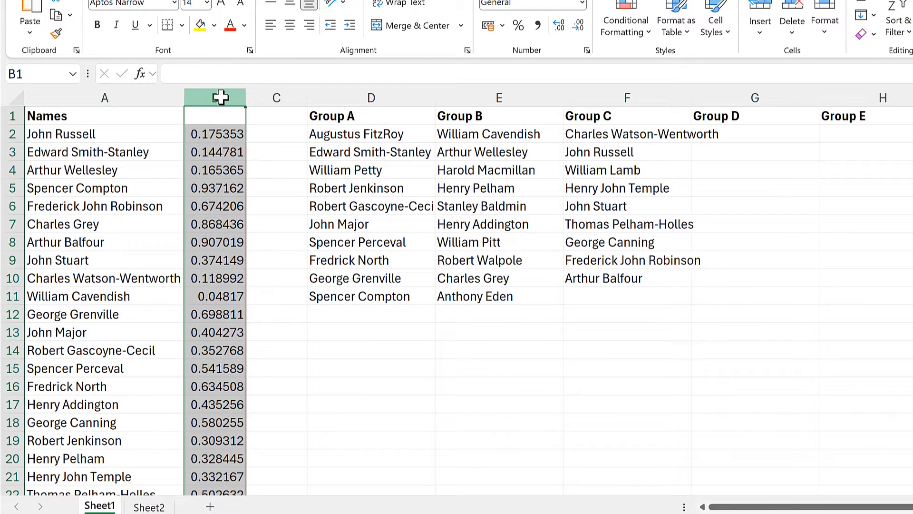
key(Delete)
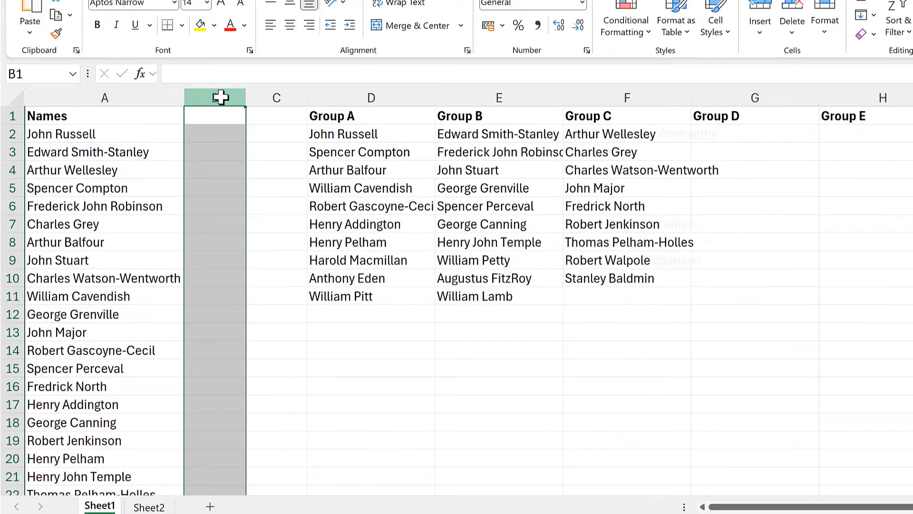
Enter =ROWS(A2:A30) in B2 to count the names in the list
click(198, 131)
text(=rows)
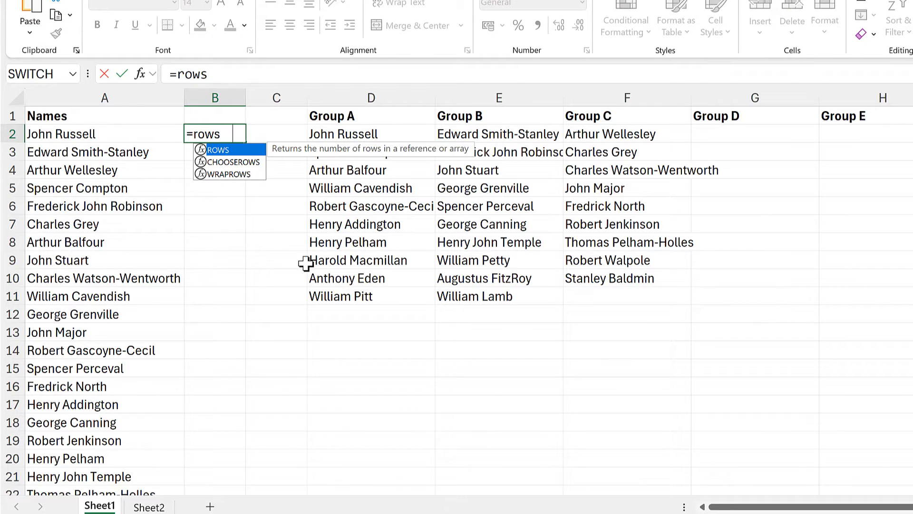
key(Tab)
click(111, 138)
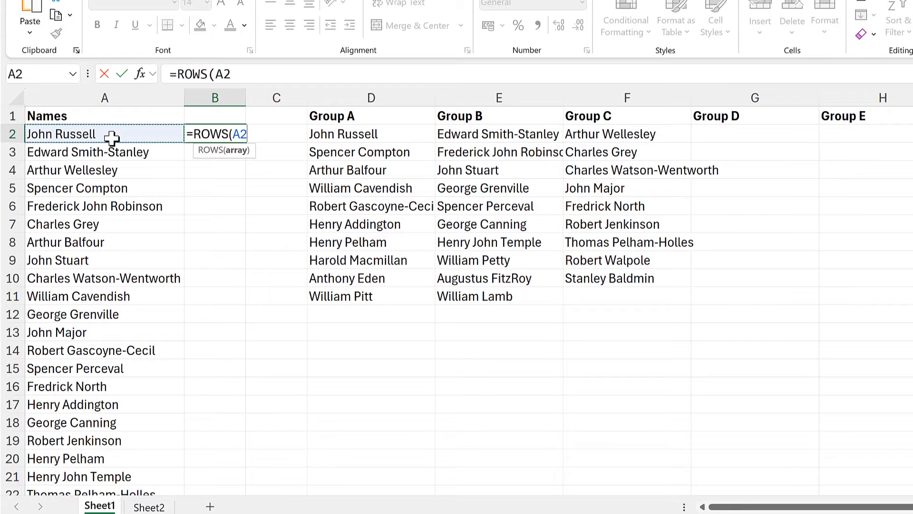
key(ctrl+shift+Down)
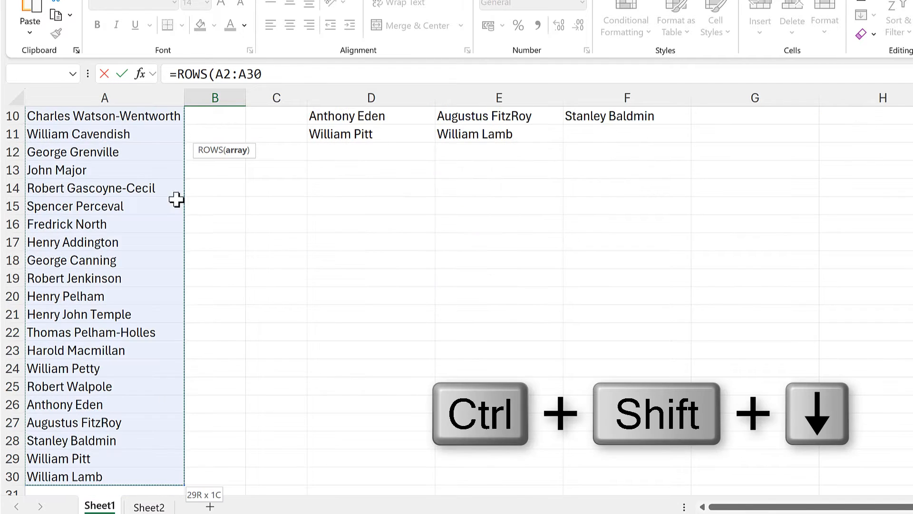
scroll(176, 200, up, 3)
text())
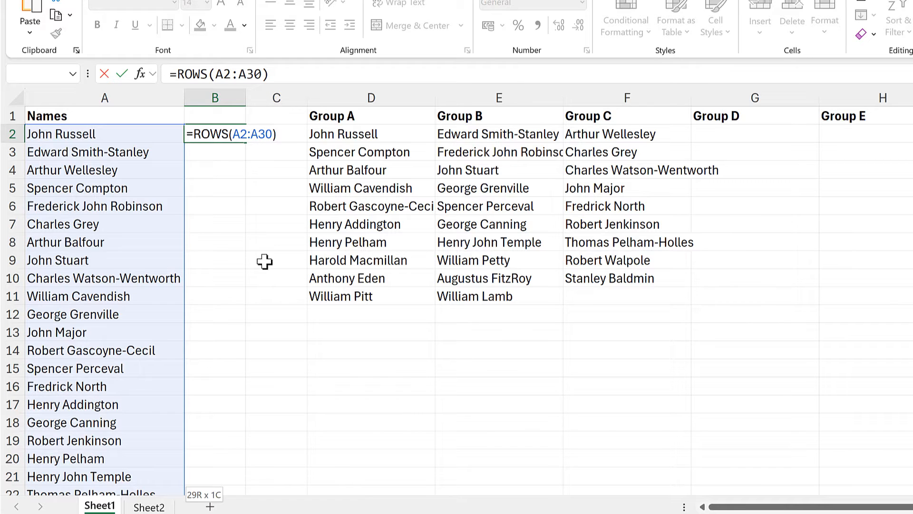
key(Return)
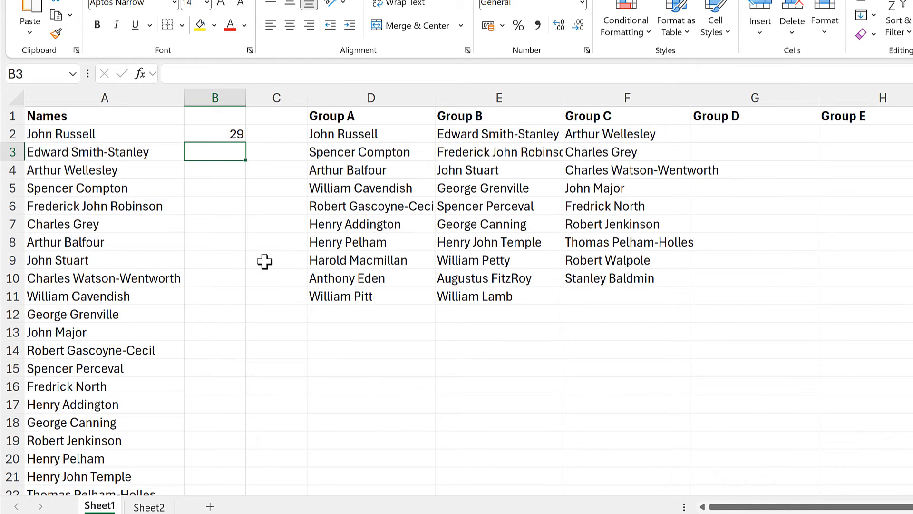
Wrap the B2 formula in RANDARRAY to get =RANDARRAY(ROWS(A2:A30)), spilling random numbers beside every name
click(224, 130)
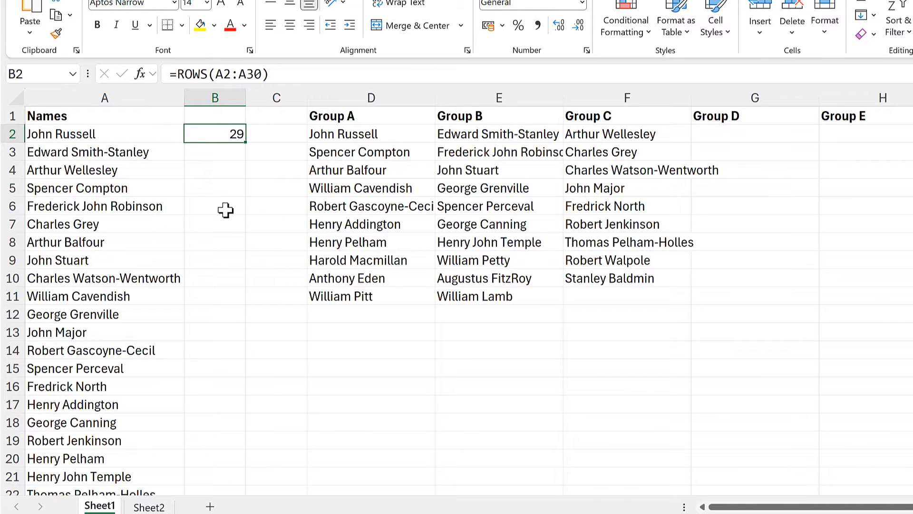
click(177, 74)
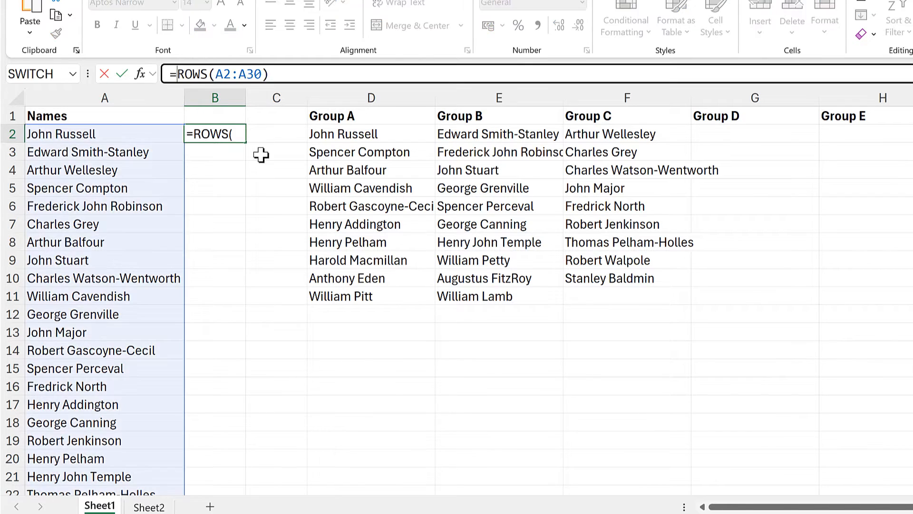
text(randa)
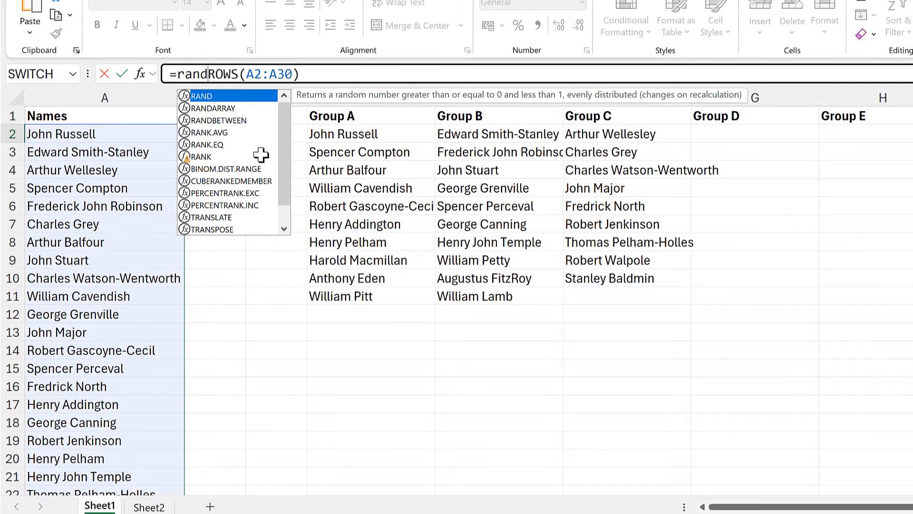
text(rray()
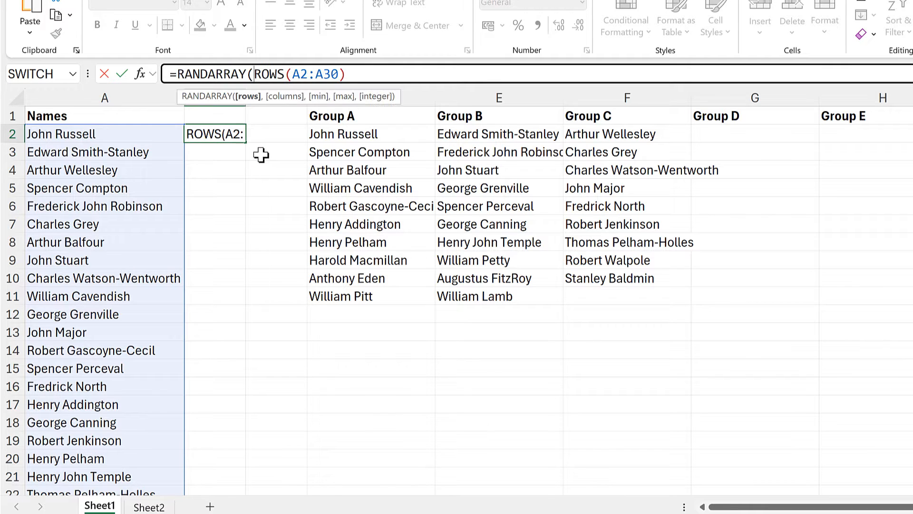
click(369, 73)
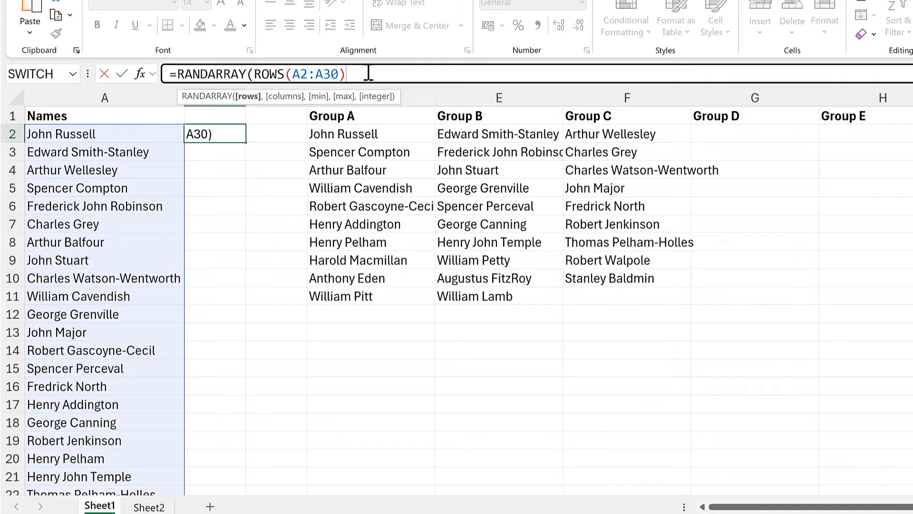
text())
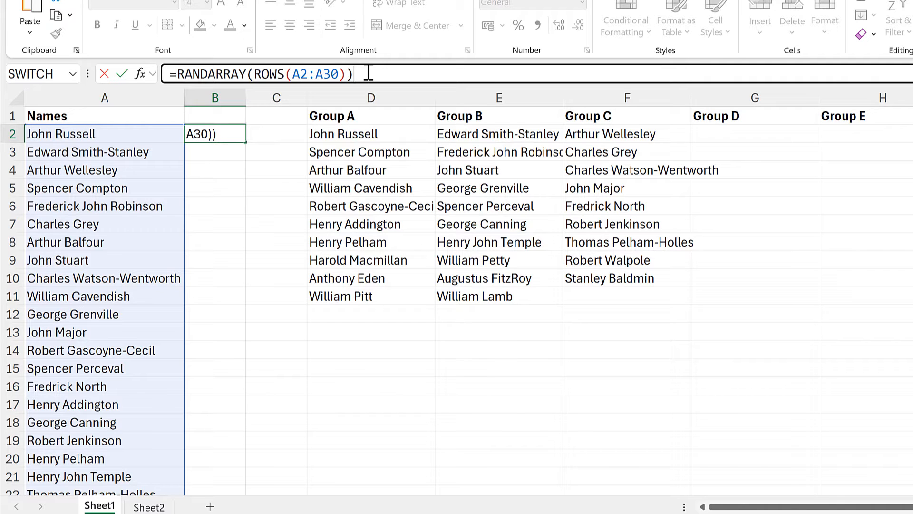
key(Return)
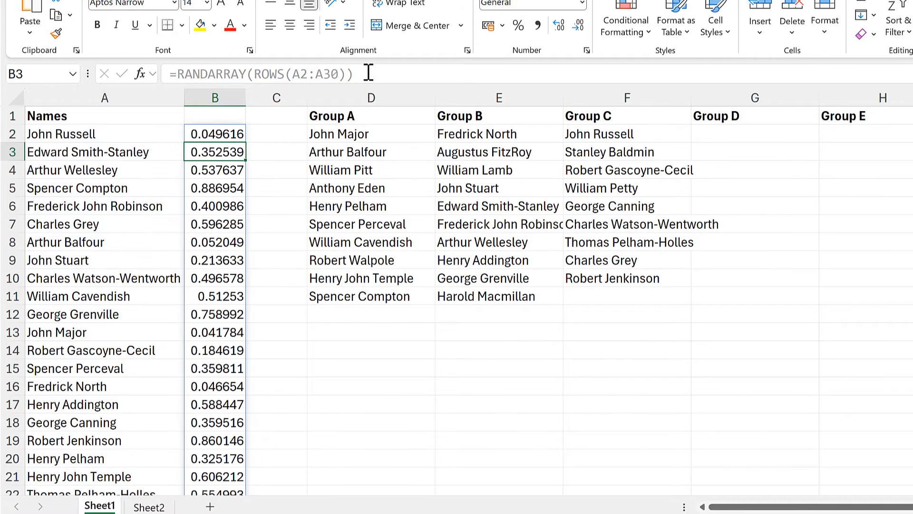
scroll(358, 223, down, 2)
scroll(357, 224, down, 2)
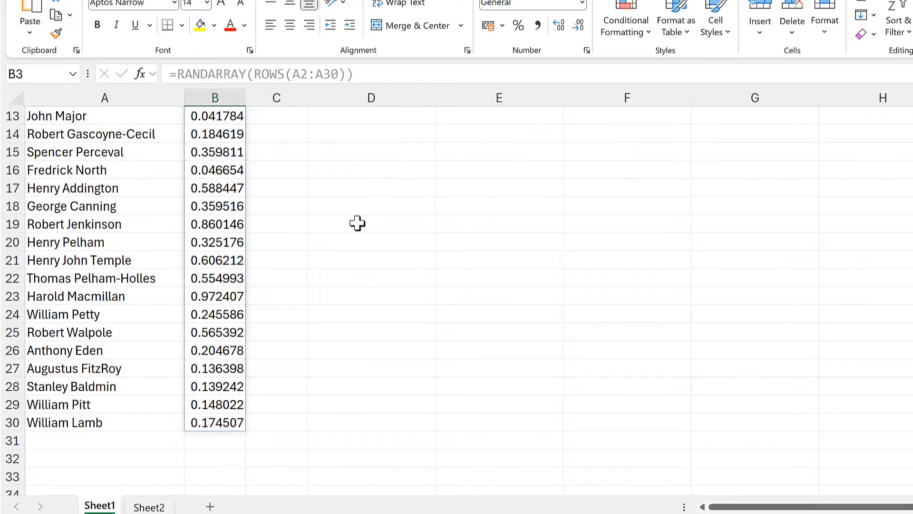
scroll(357, 224, up, 4)
Copy the RANDARRAY(ROWS(A2:A30)) expression and paste it over B2:B30 as the SORTBY key in the D2 formula
click(231, 134)
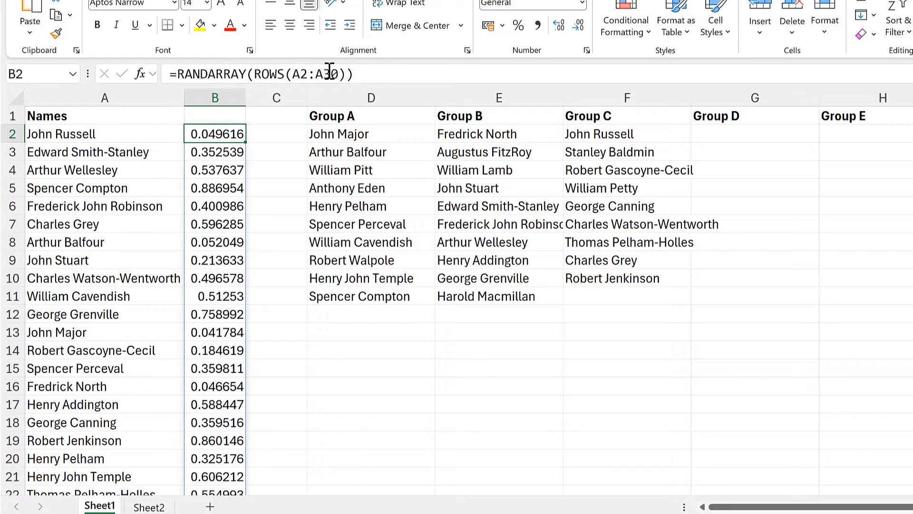
drag(353, 73, 177, 74)
key(ctrl+c)
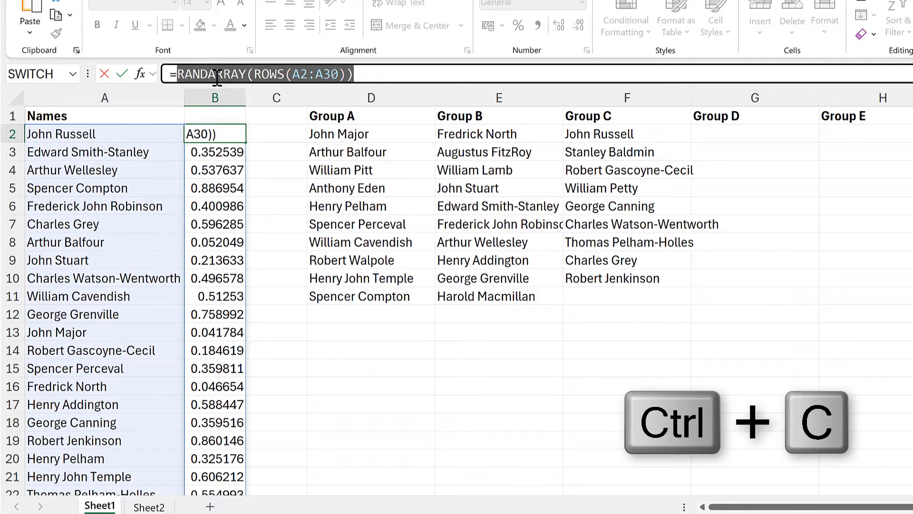
key(Escape)
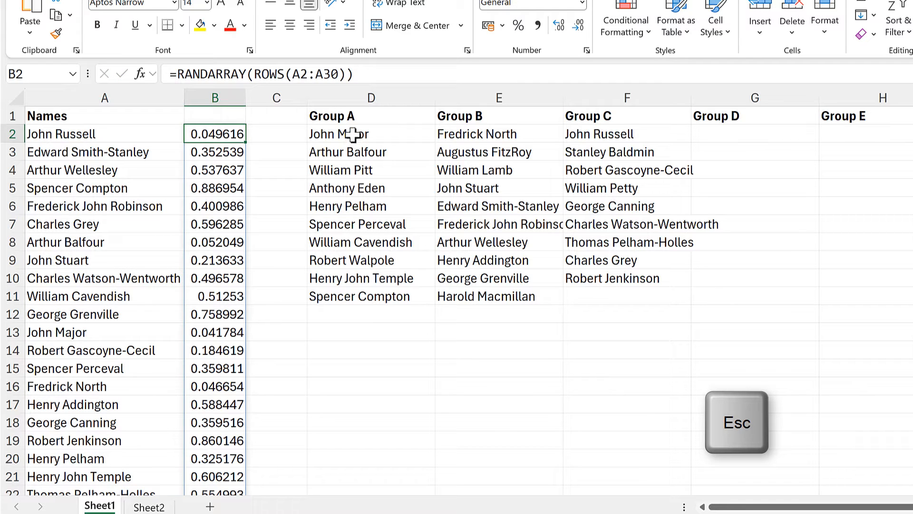
click(350, 136)
drag(355, 73, 401, 74)
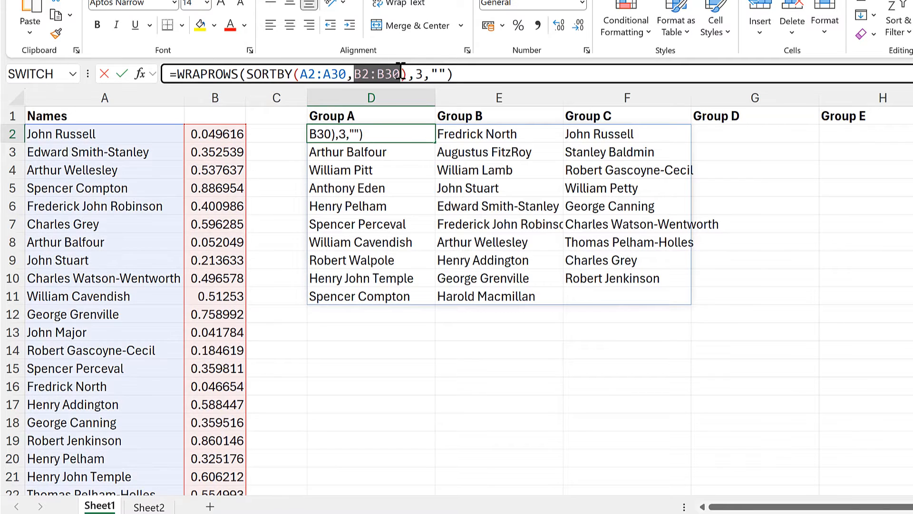
key(ctrl+v)
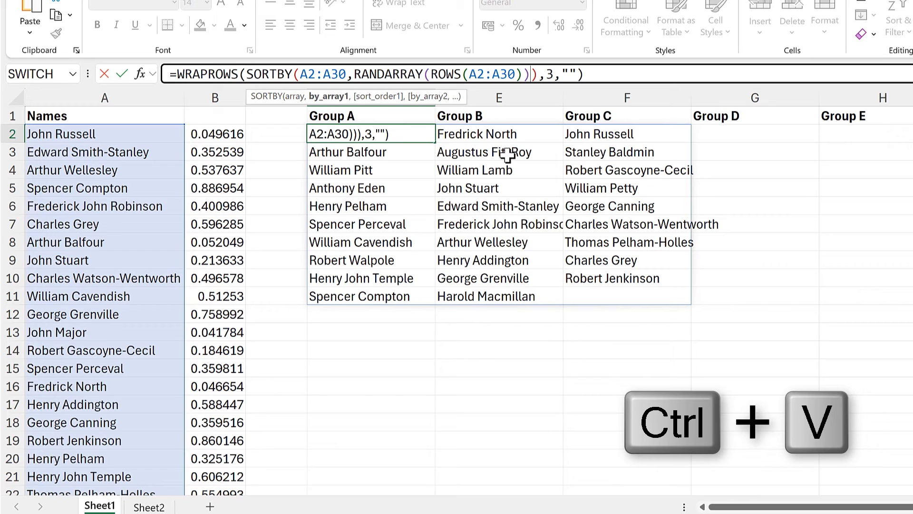
key(Return)
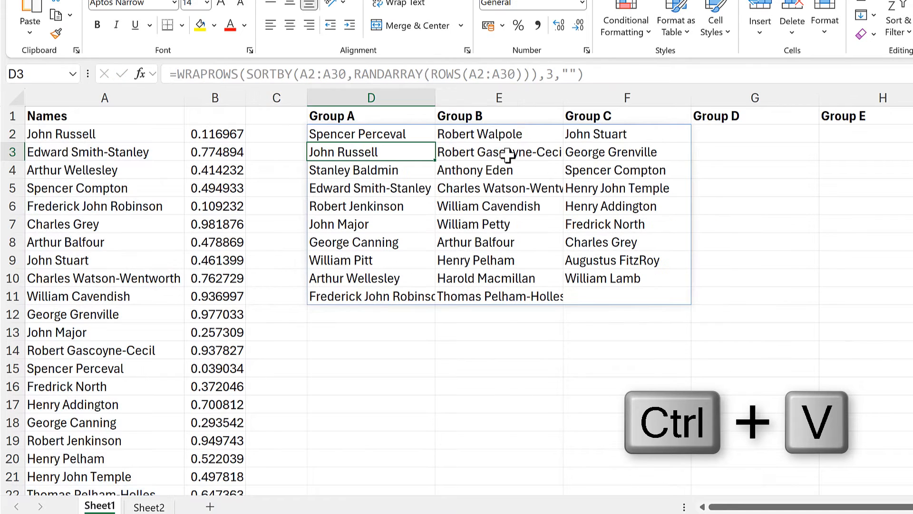
Clear column B now that the D2 formula generates its own random numbers
click(404, 134)
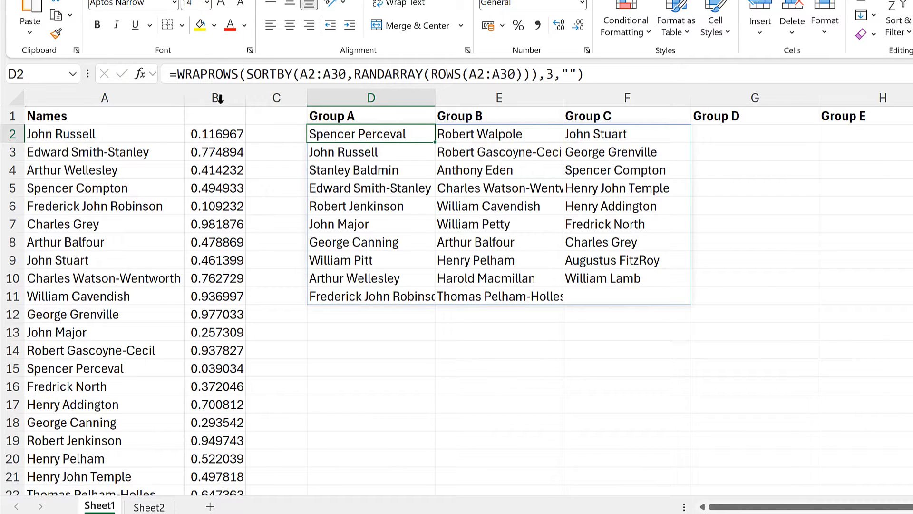
click(227, 91)
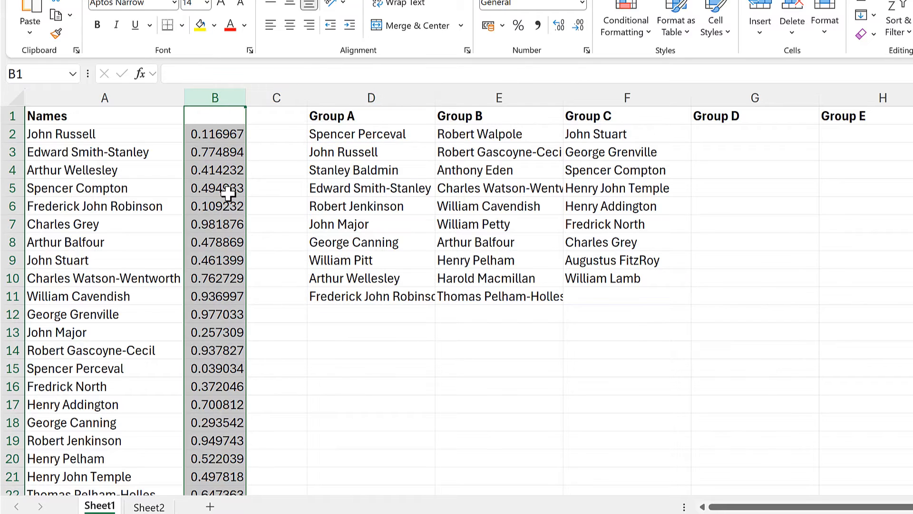
key(Delete)
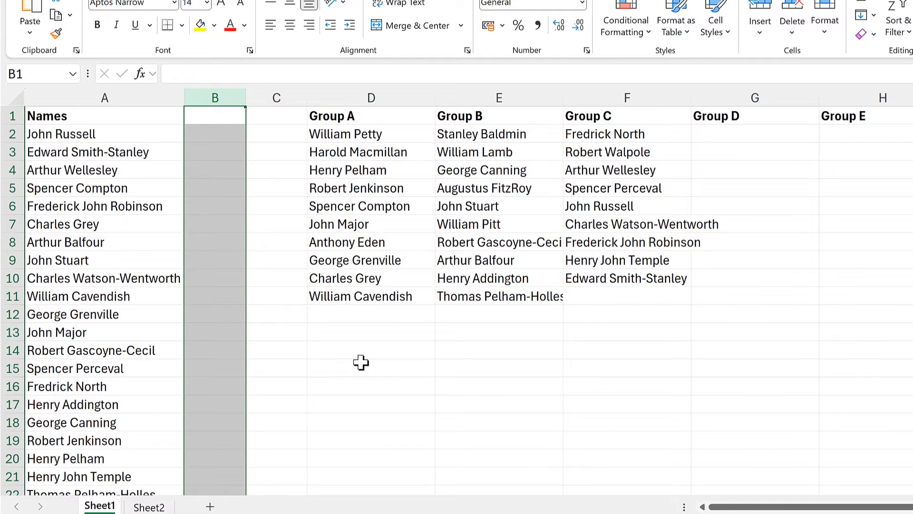
Wrap the D2 formula in LAMBDA with the parameters list_of_names and num_of_groups
click(377, 135)
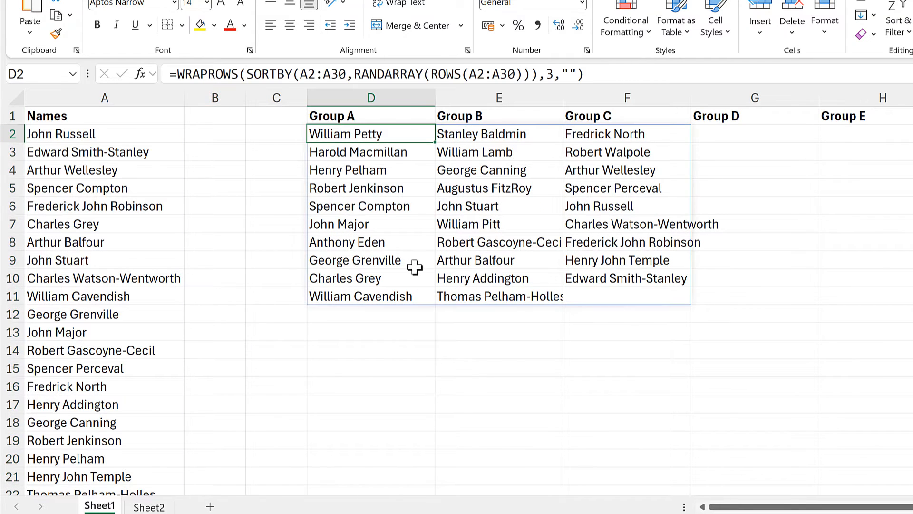
click(179, 74)
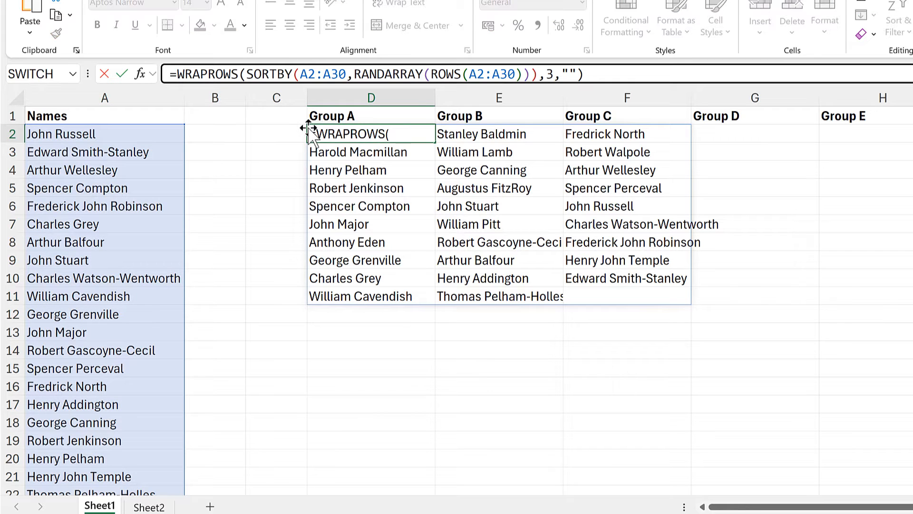
text(lambda)
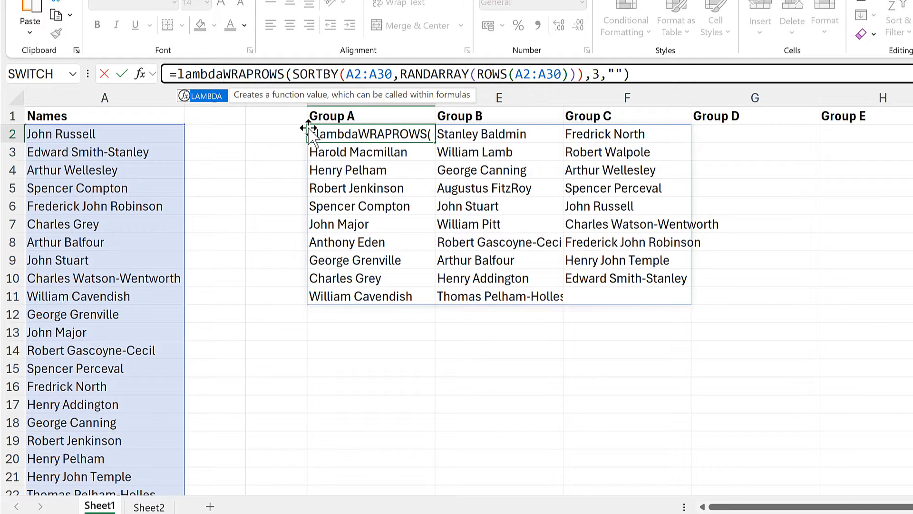
key(Tab)
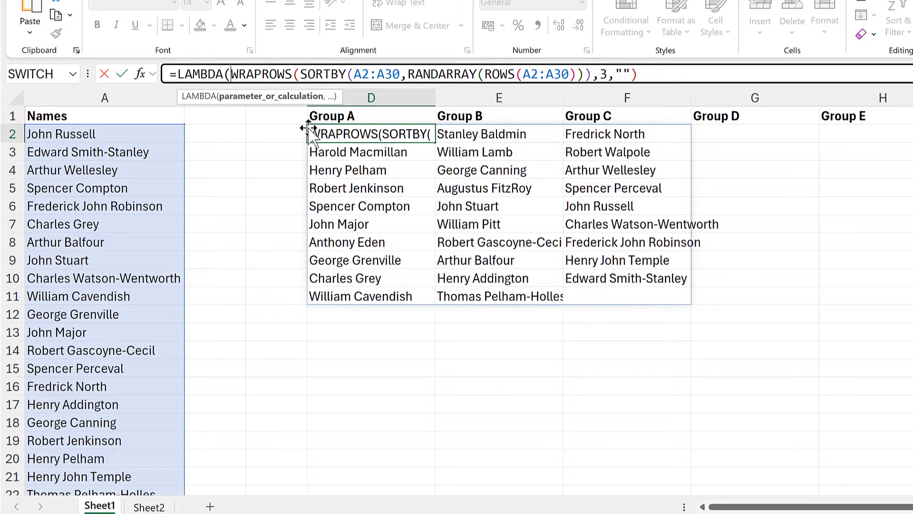
text(list_)
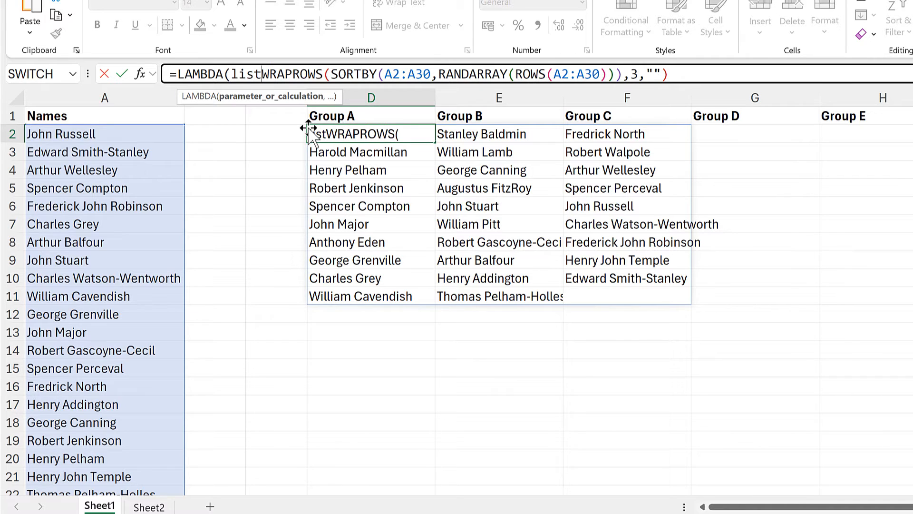
text(of_names)
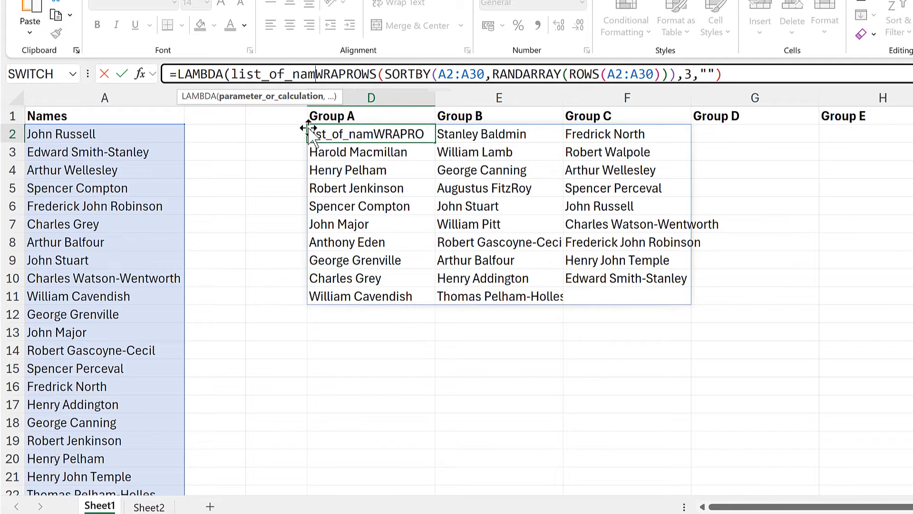
text(,)
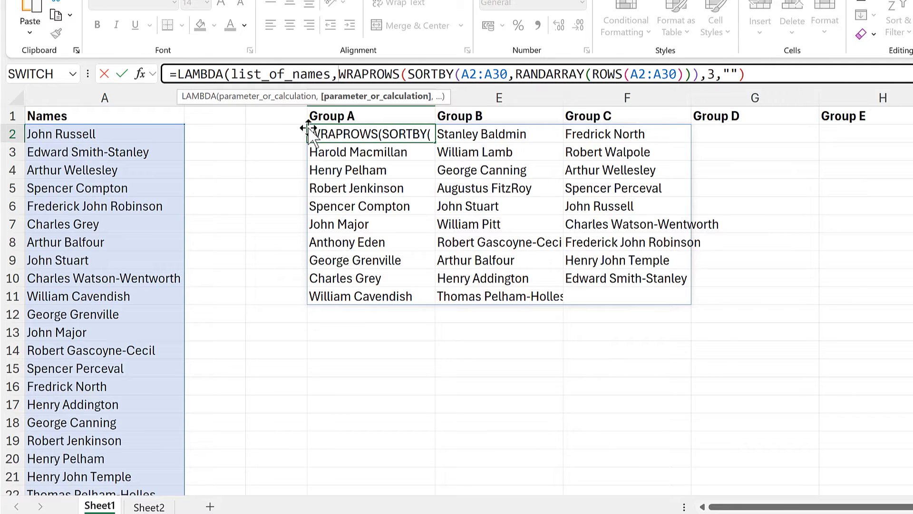
text(num)
text(_of)
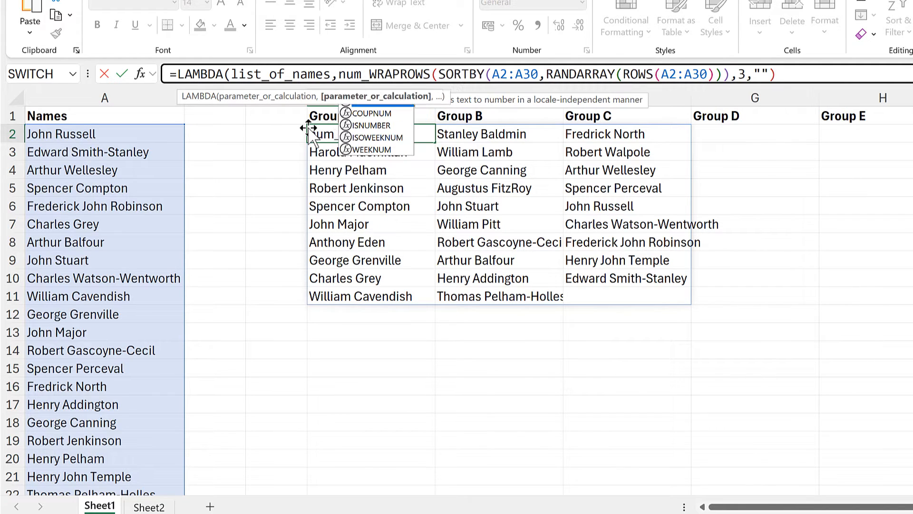
text(_groups)
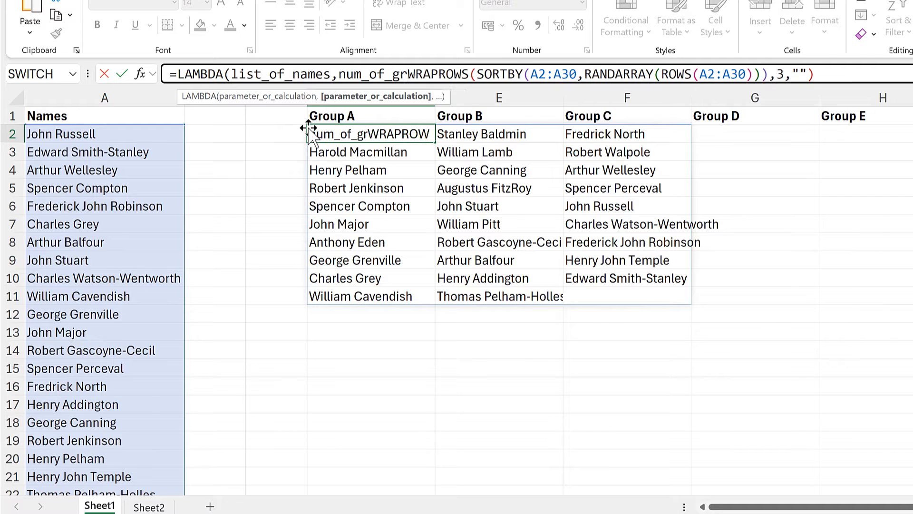
text(,)
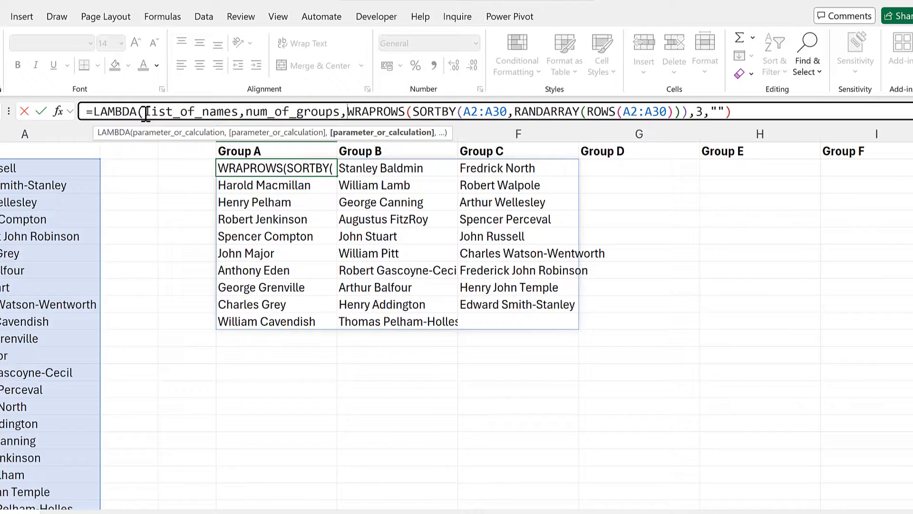
Replace both A2:A30 references inside the formula with the list_of_names parameter
drag(212, 82, 314, 81)
key(ctrl+c)
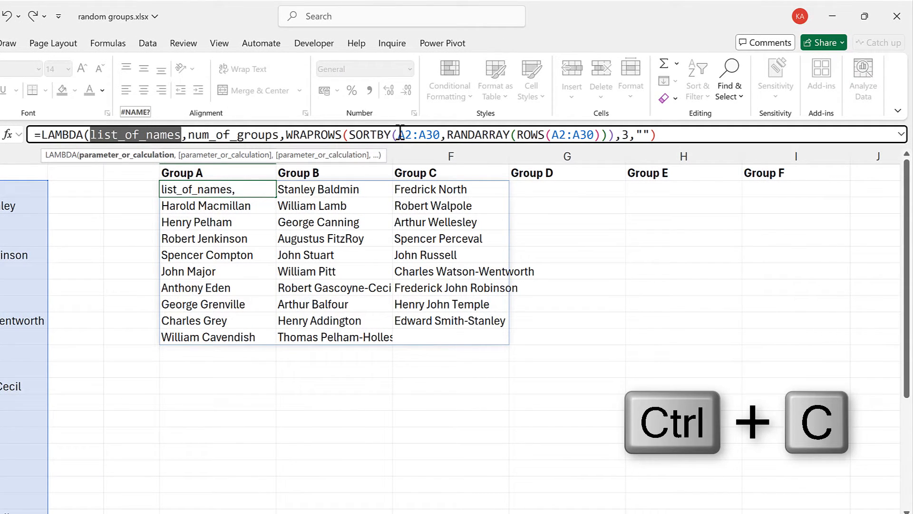
drag(396, 134, 440, 129)
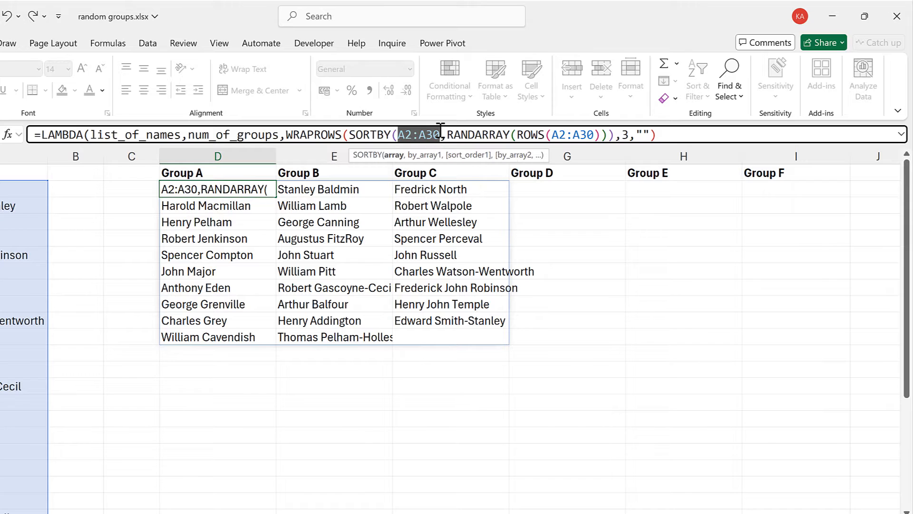
key(ctrl+v)
drag(602, 136, 642, 135)
key(ctrl+v)
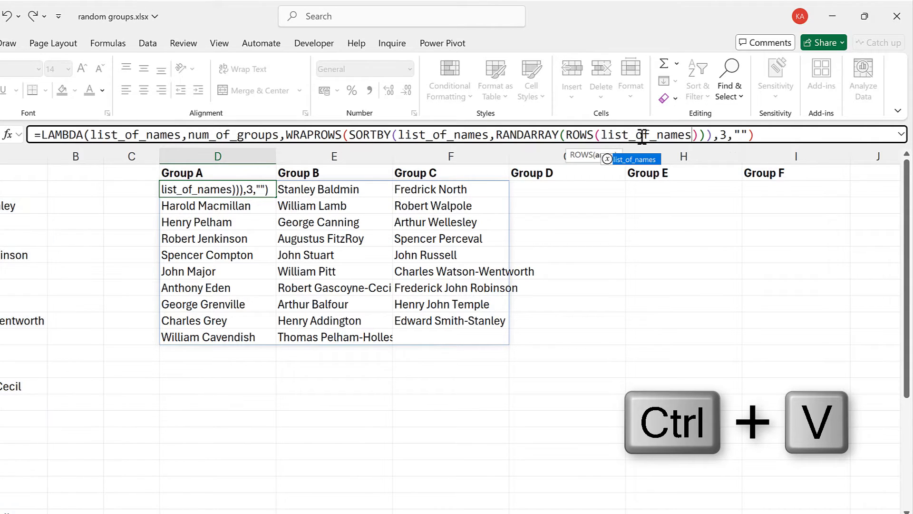
Replace the wrap count 3 in WRAPROWS with the num_of_groups parameter
click(223, 134)
drag(194, 135, 279, 135)
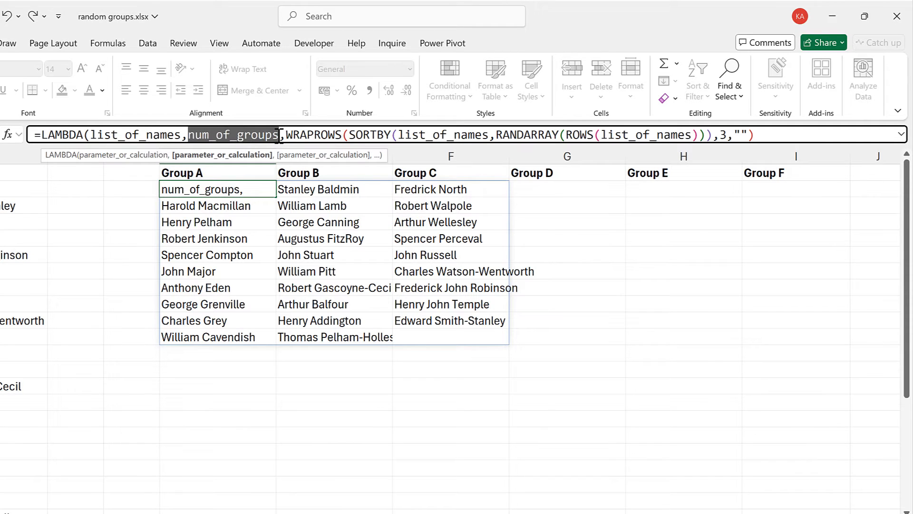
key(ctrl+c)
click(314, 135)
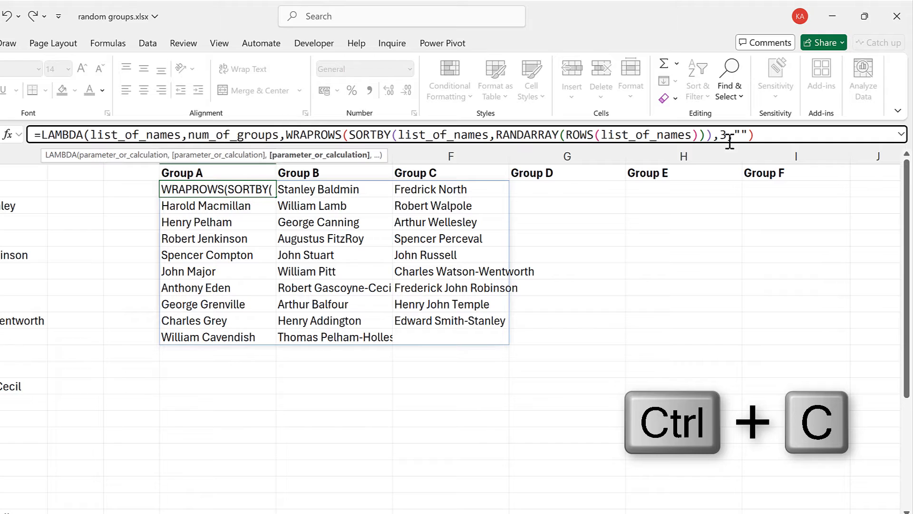
double_click(723, 134)
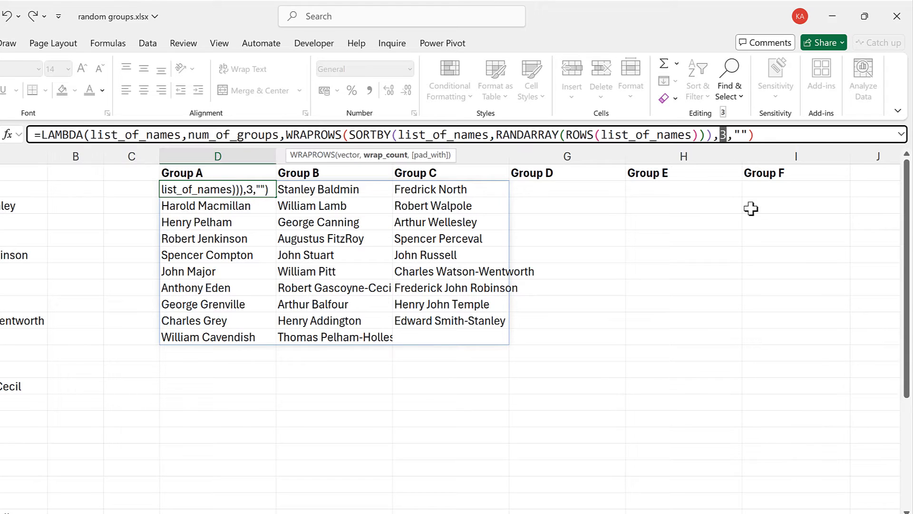
key(ctrl+v)
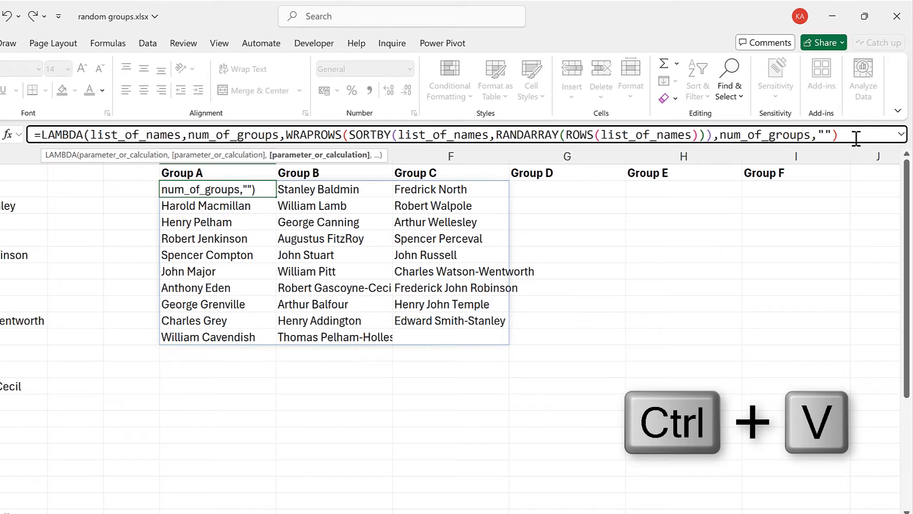
Close the LAMBDA and call it directly with A2:A30 and 3, entering the formula in D2
text())
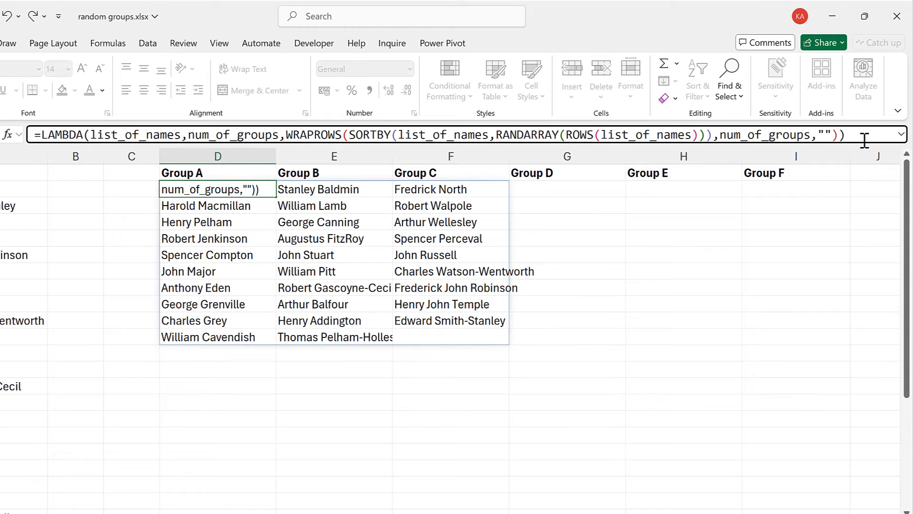
drag(863, 145, 866, 161)
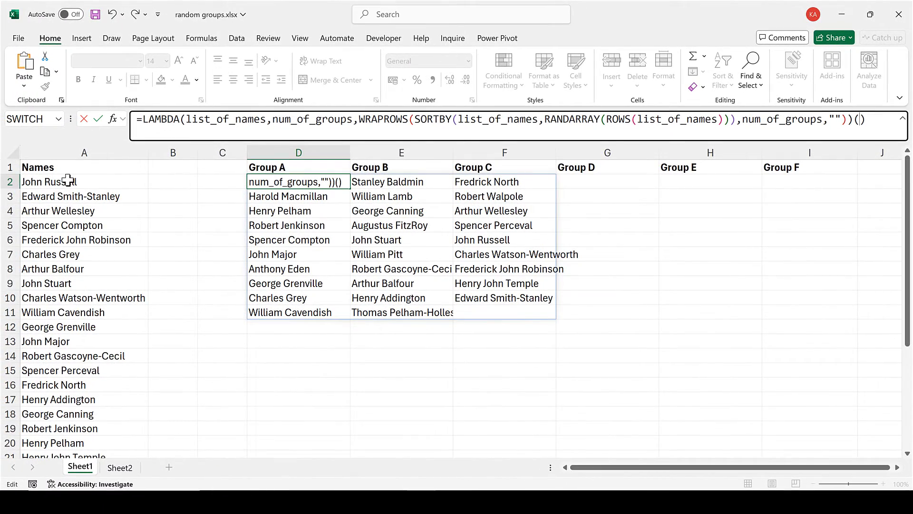
click(68, 180)
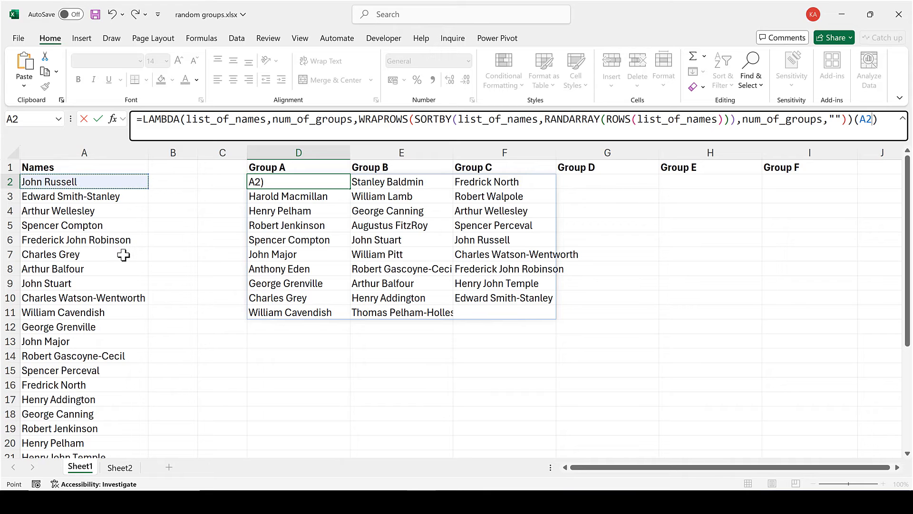
key(ctrl+shift+Down)
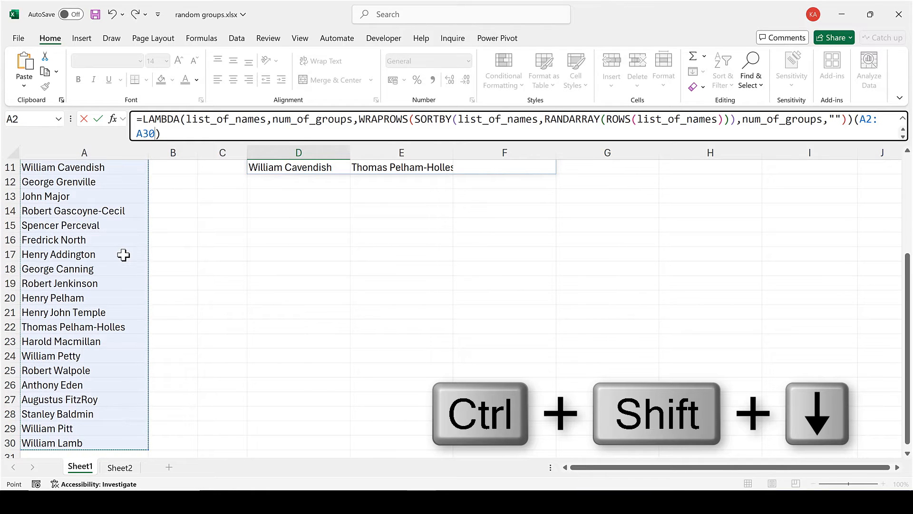
text(,)
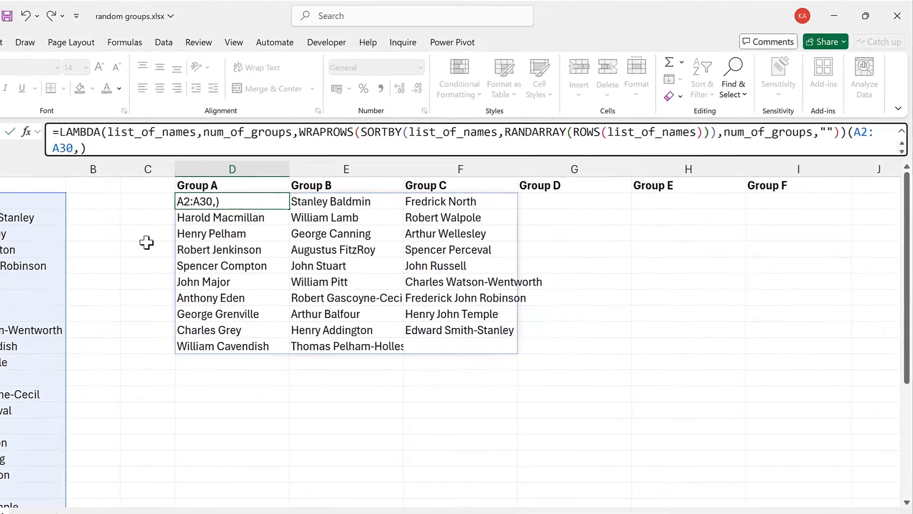
text(3)
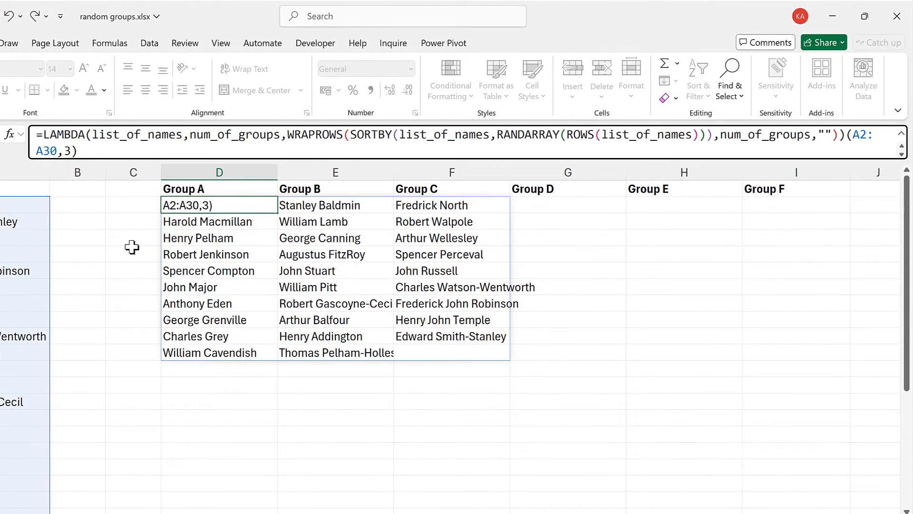
key(Return)
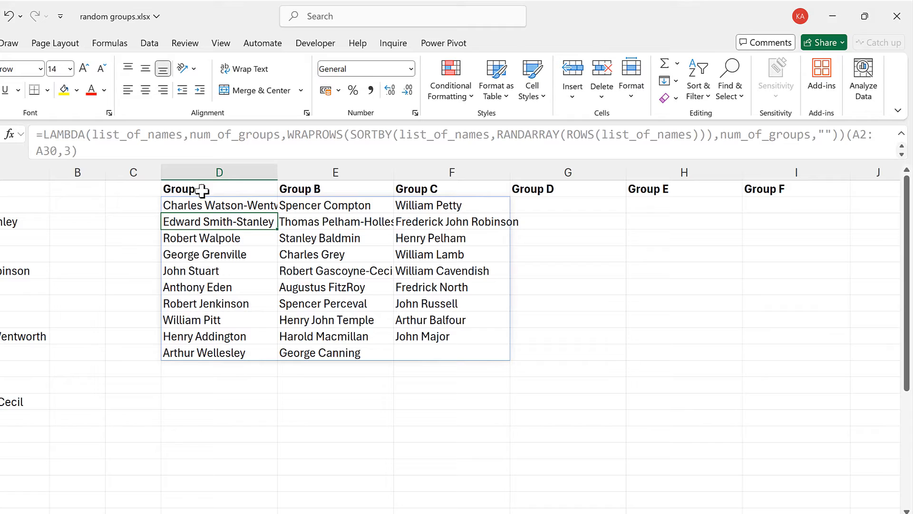
Copy the LAMBDA definition from the D2 formula, leaving out the trailing call arguments
click(210, 206)
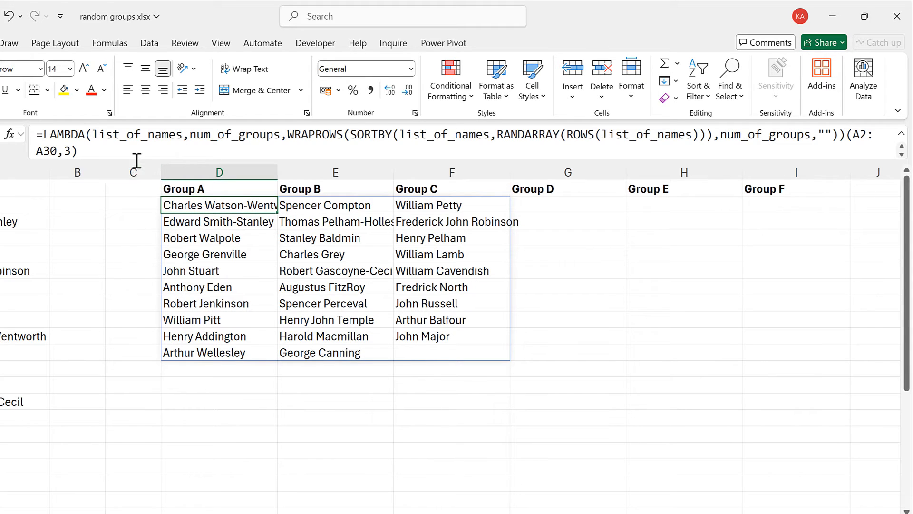
drag(38, 133, 847, 131)
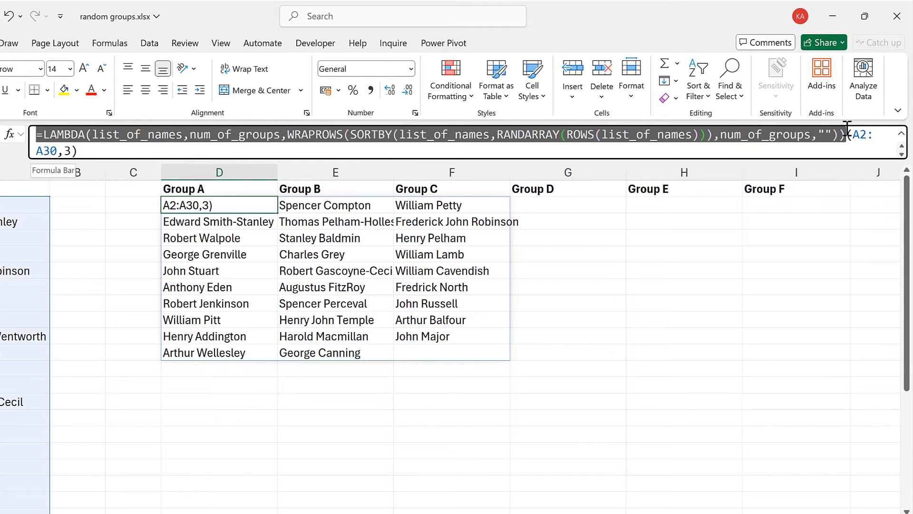
key(ctrl+c)
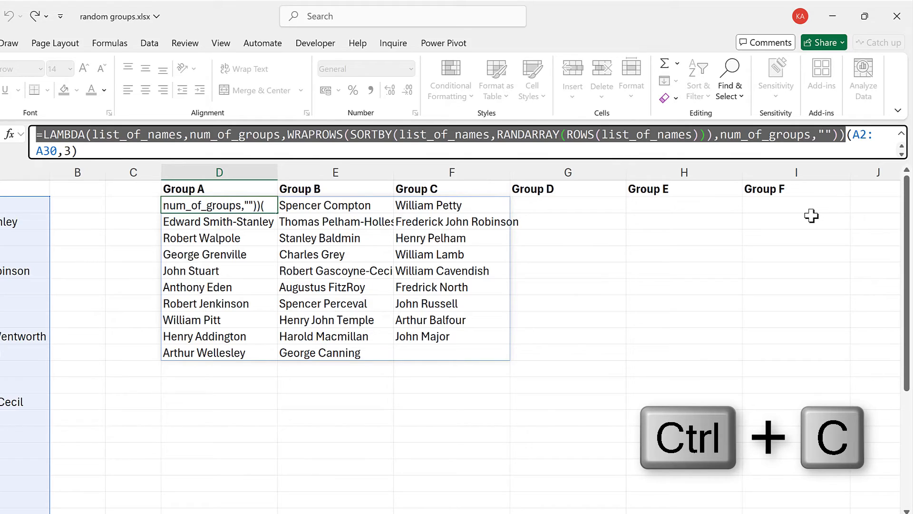
key(Escape)
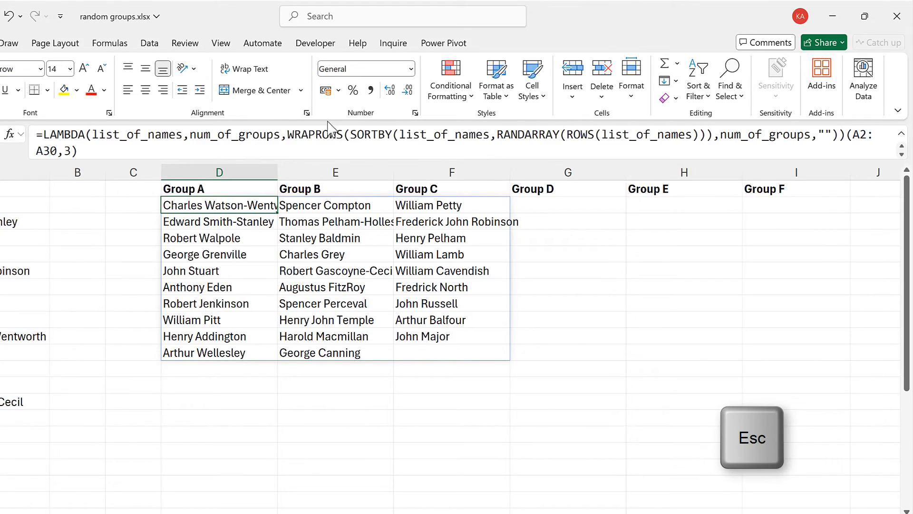
Define a workbook name RandomGroups that refers to the copied LAMBDA formula
click(154, 46)
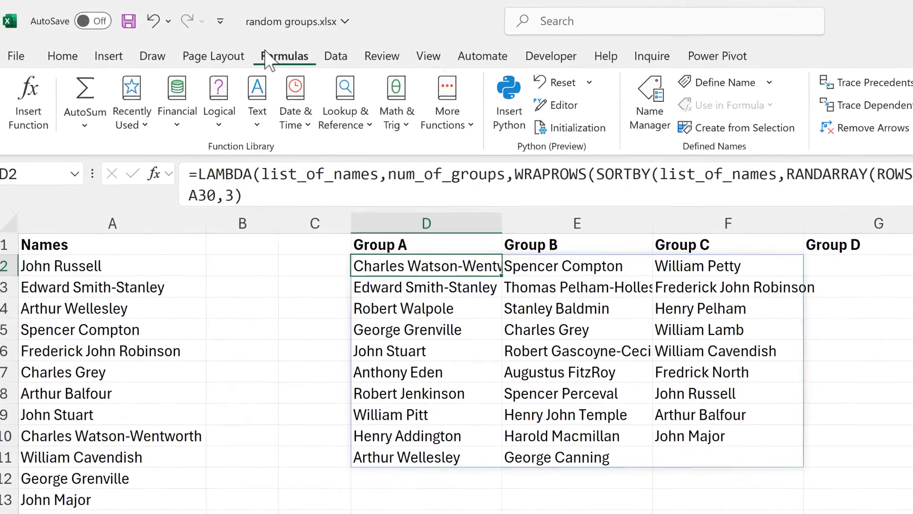
click(765, 88)
key(BackSpace)
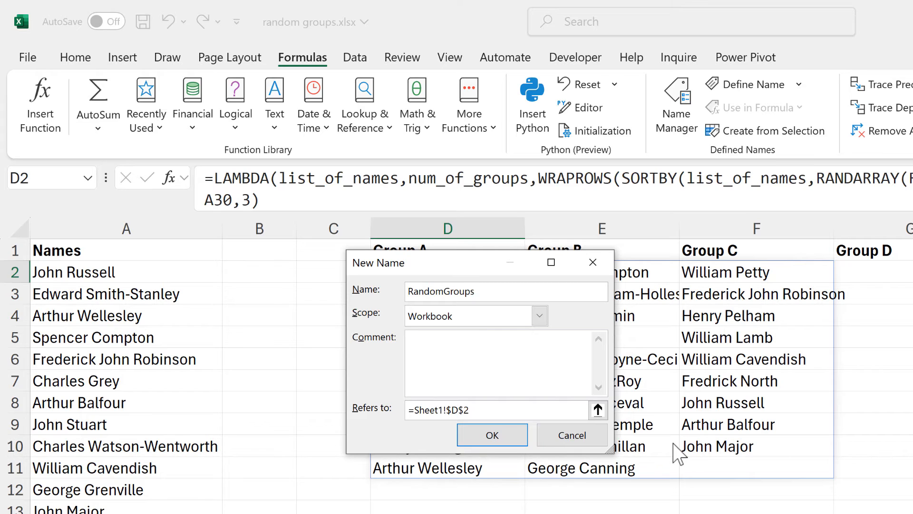
click(447, 410)
key(ctrl+v)
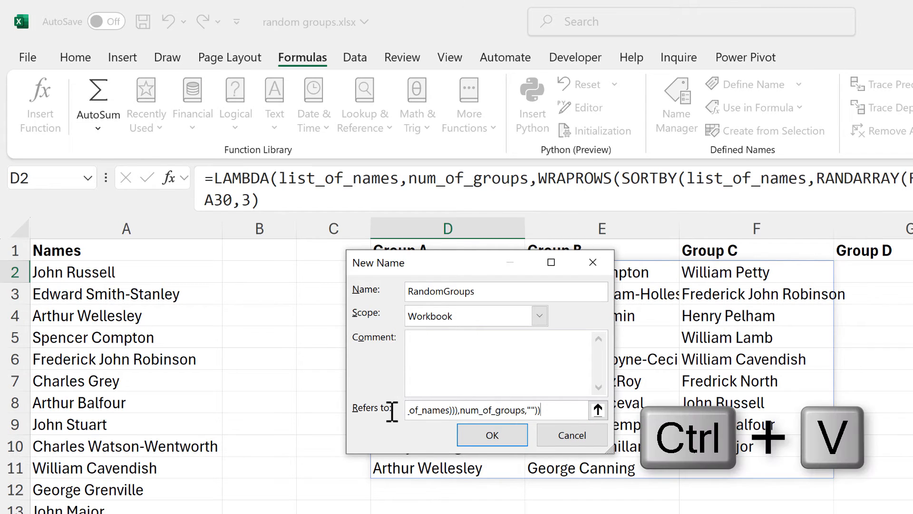
drag(425, 410, 333, 417)
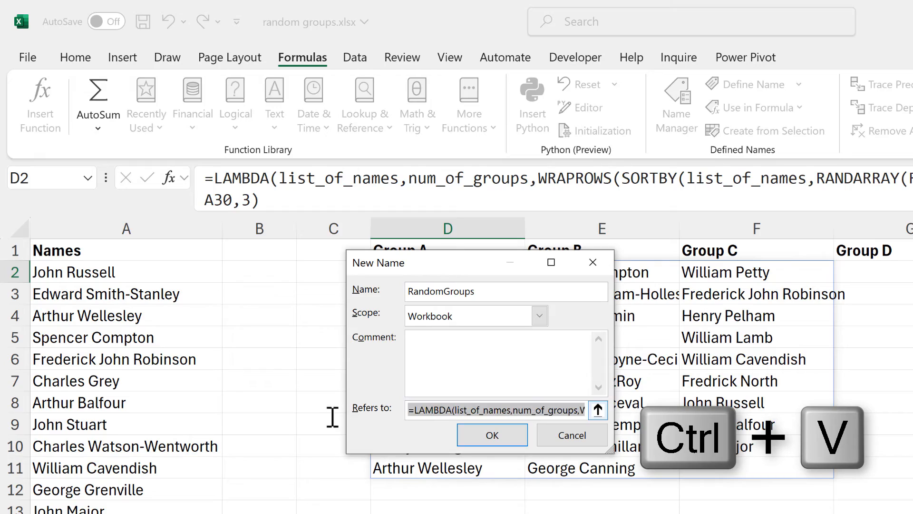
click(425, 415)
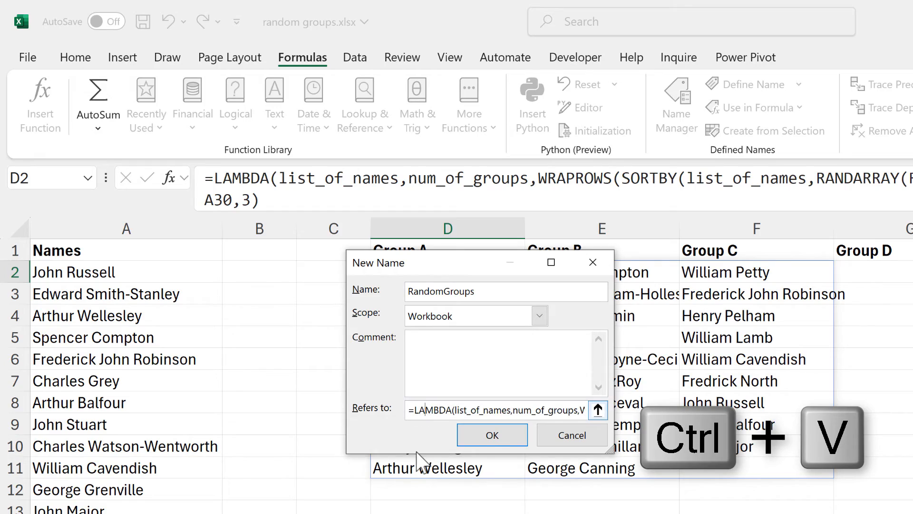
click(492, 437)
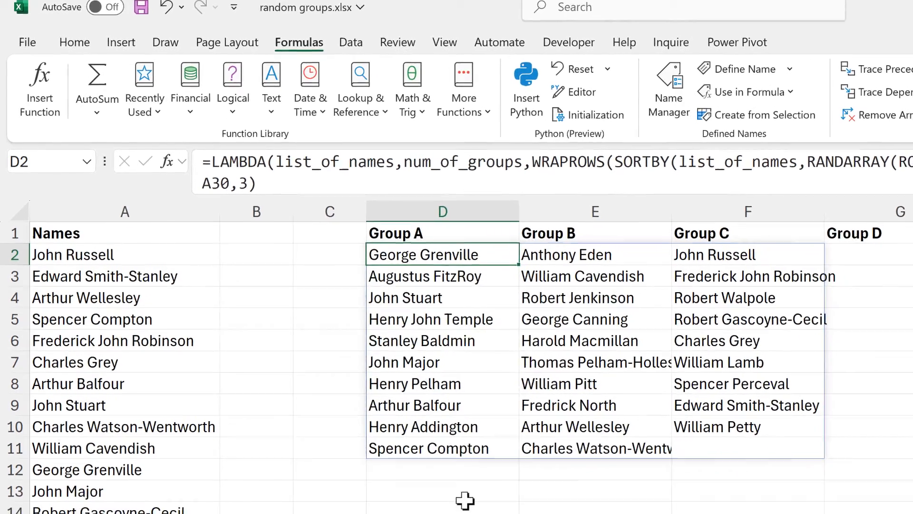
Switch to Sheet2 with its second list of names
click(465, 497)
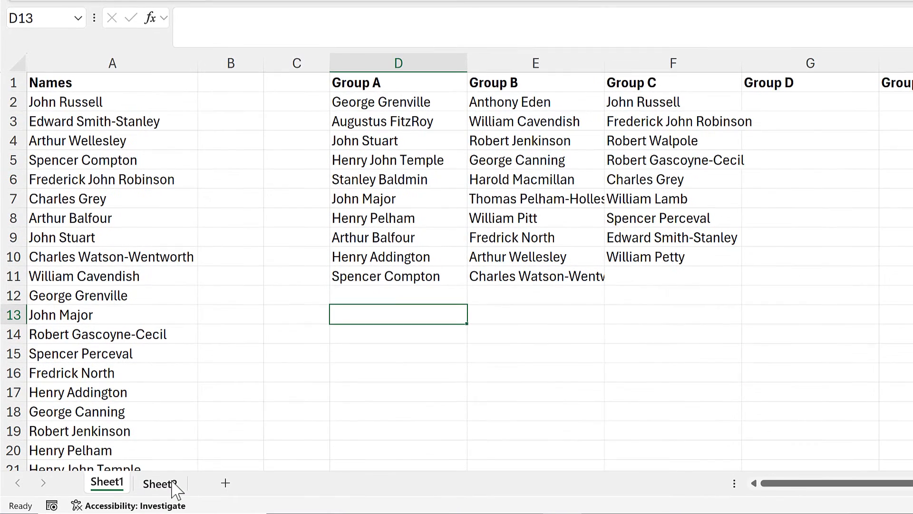
click(160, 484)
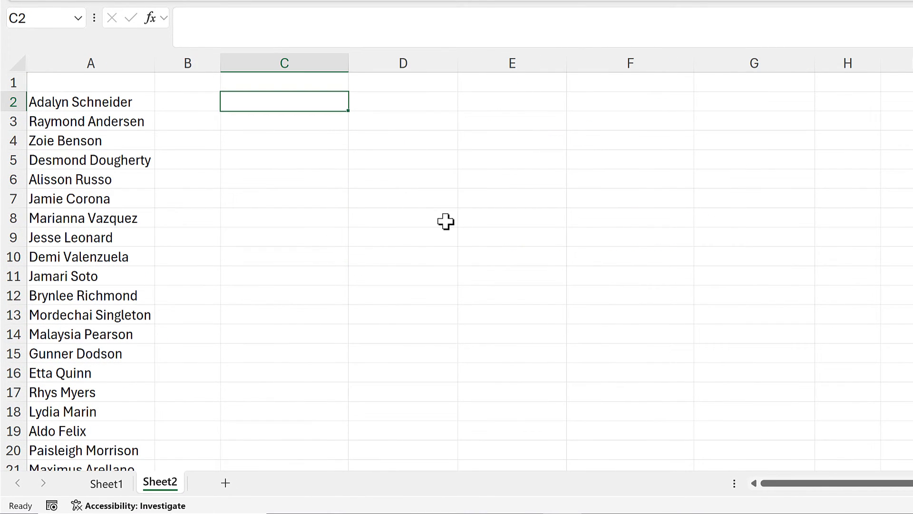
Enter the RandomGroups function in C2 on Sheet2, using A2:A22 as the list of names and 5 groups
text(=rand)
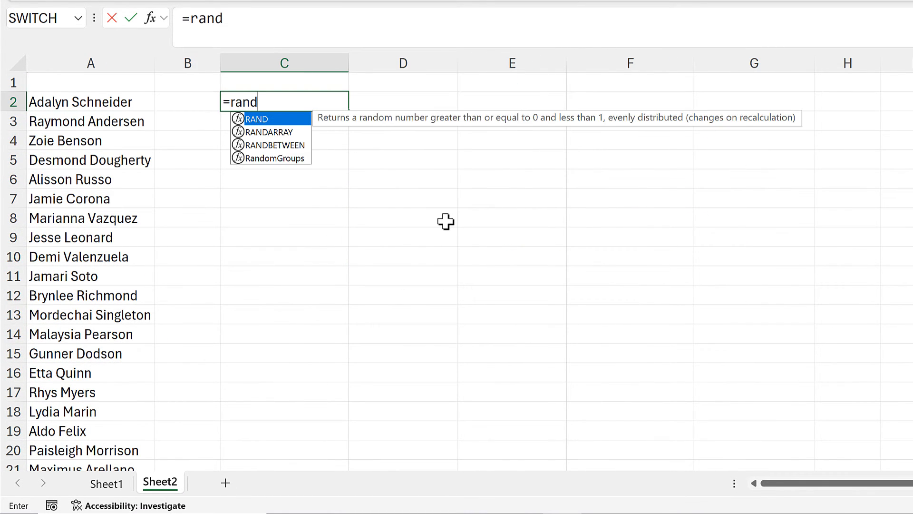
double_click(298, 161)
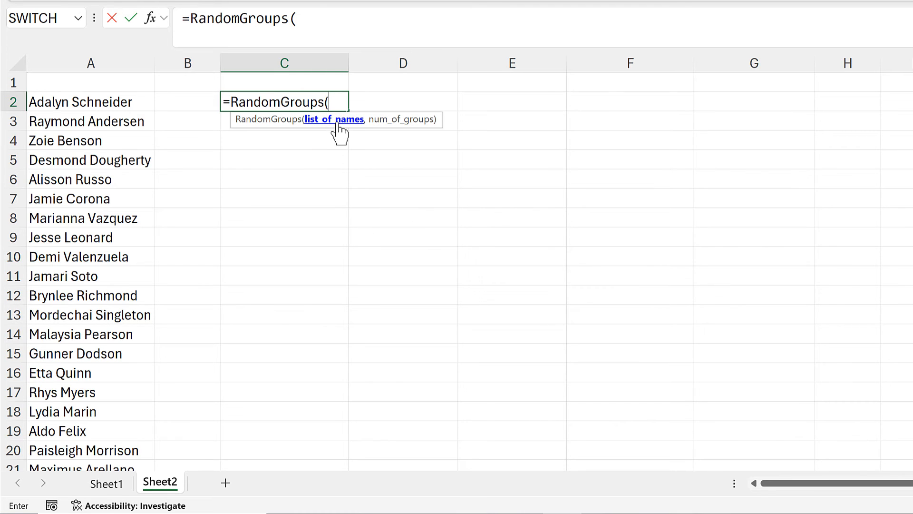
click(149, 106)
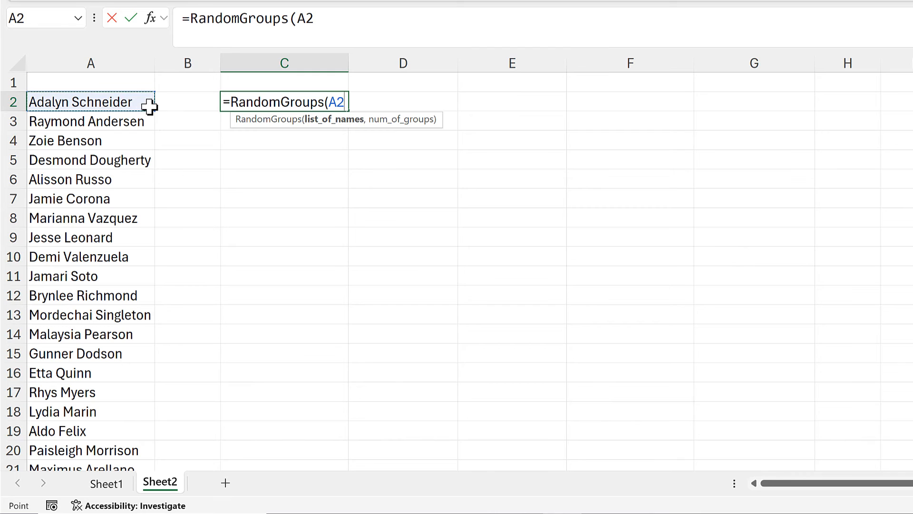
key(ctrl+shift+Down)
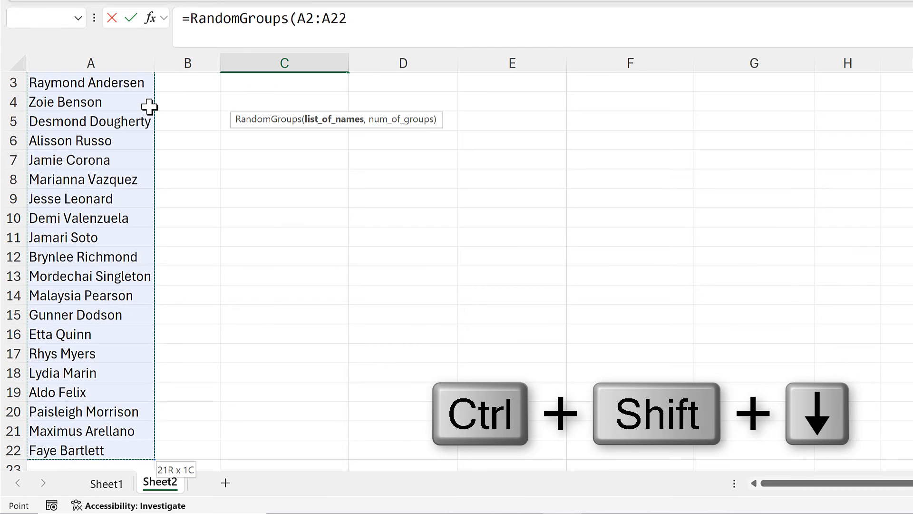
text(,)
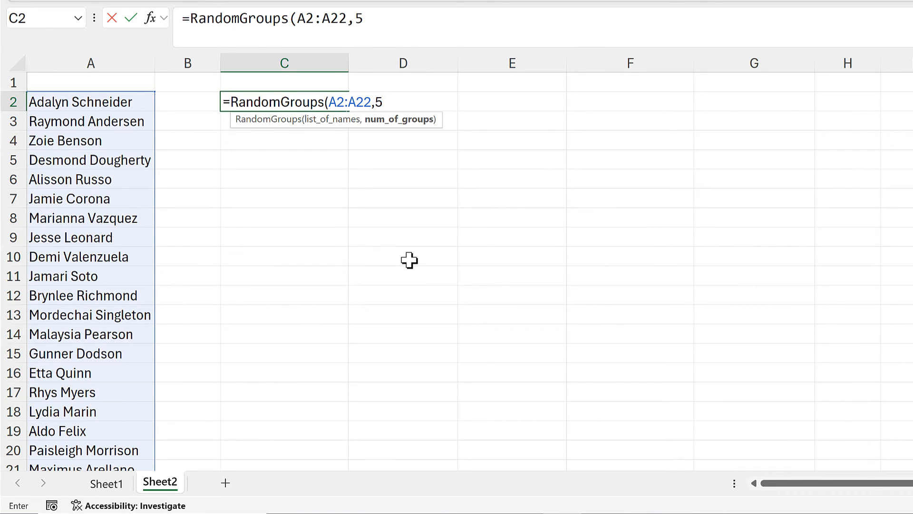
text(5))
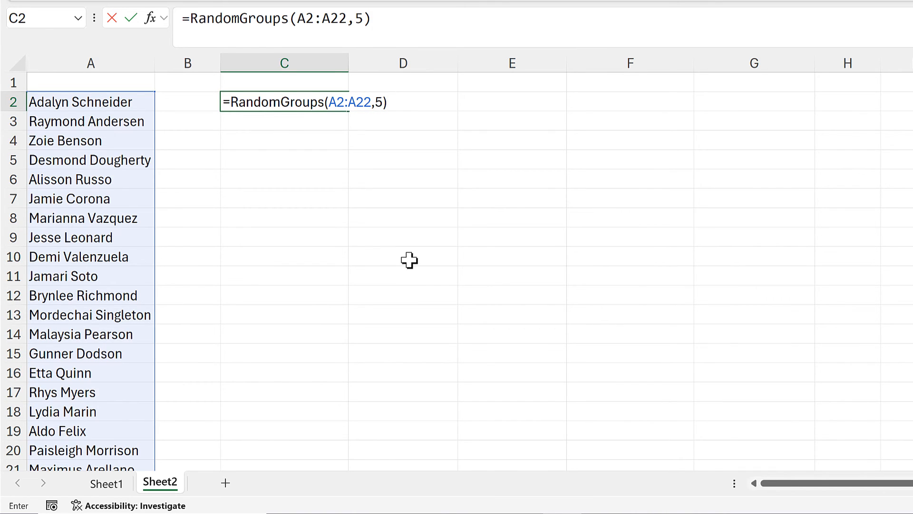
key(Return)
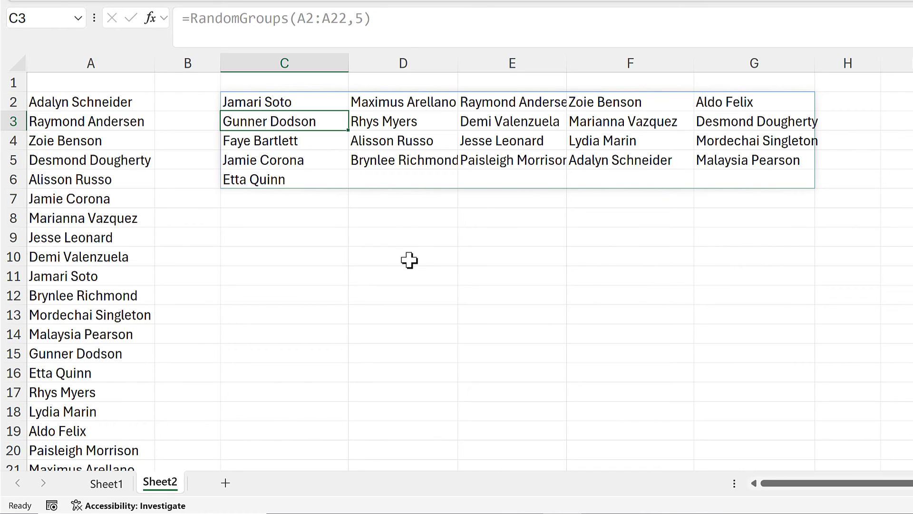
Return to Sheet1 with its grouped names
click(403, 217)
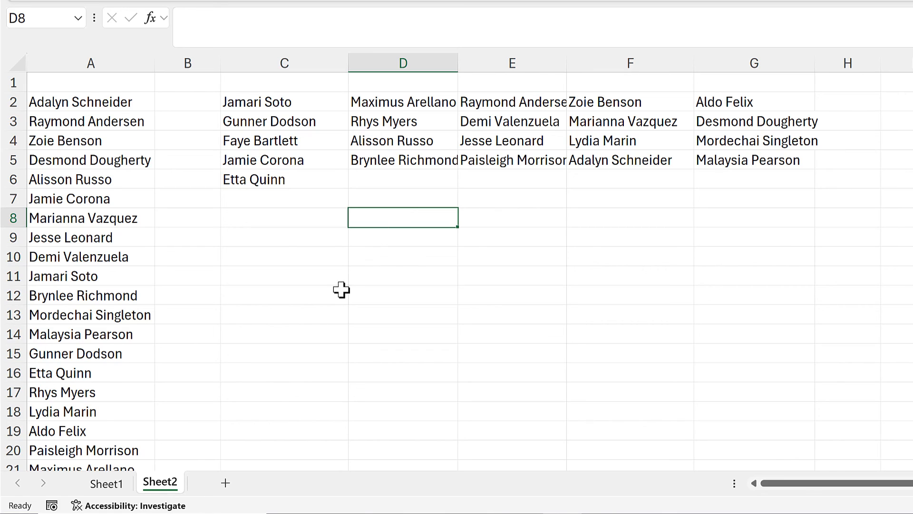
click(112, 485)
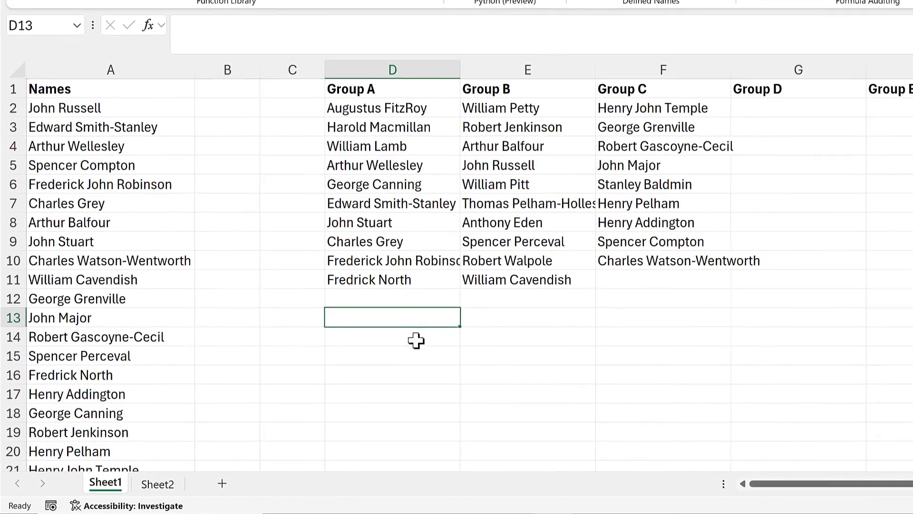